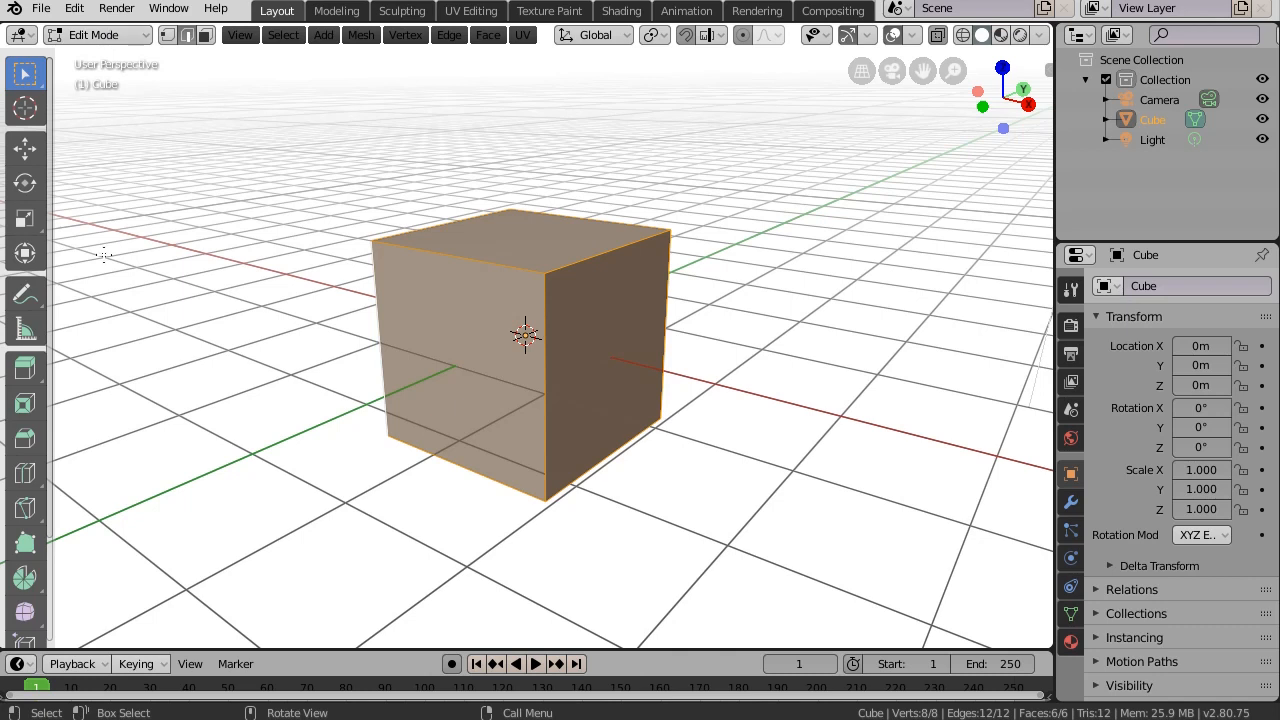
# Add vertical loop cuts around the cube, splitting its front and top faces, and set the number of cuts to 3
pyautogui.click(25, 479)
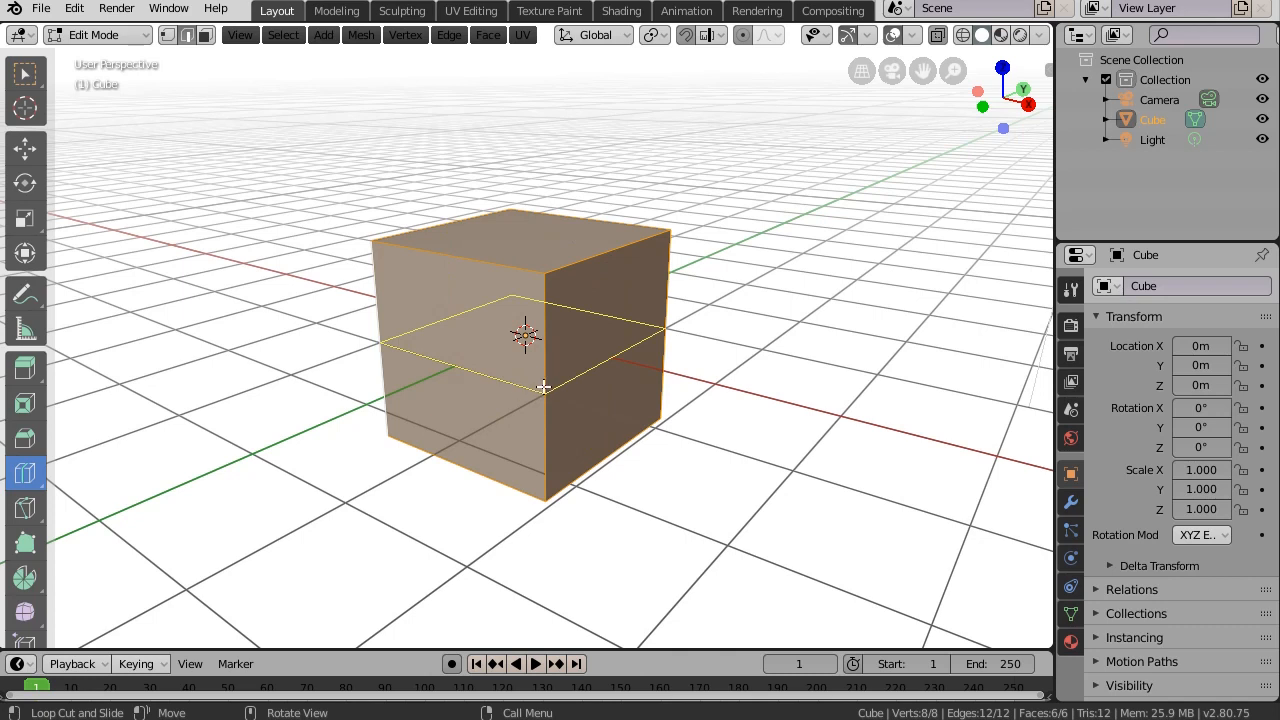
pyautogui.click(439, 253)
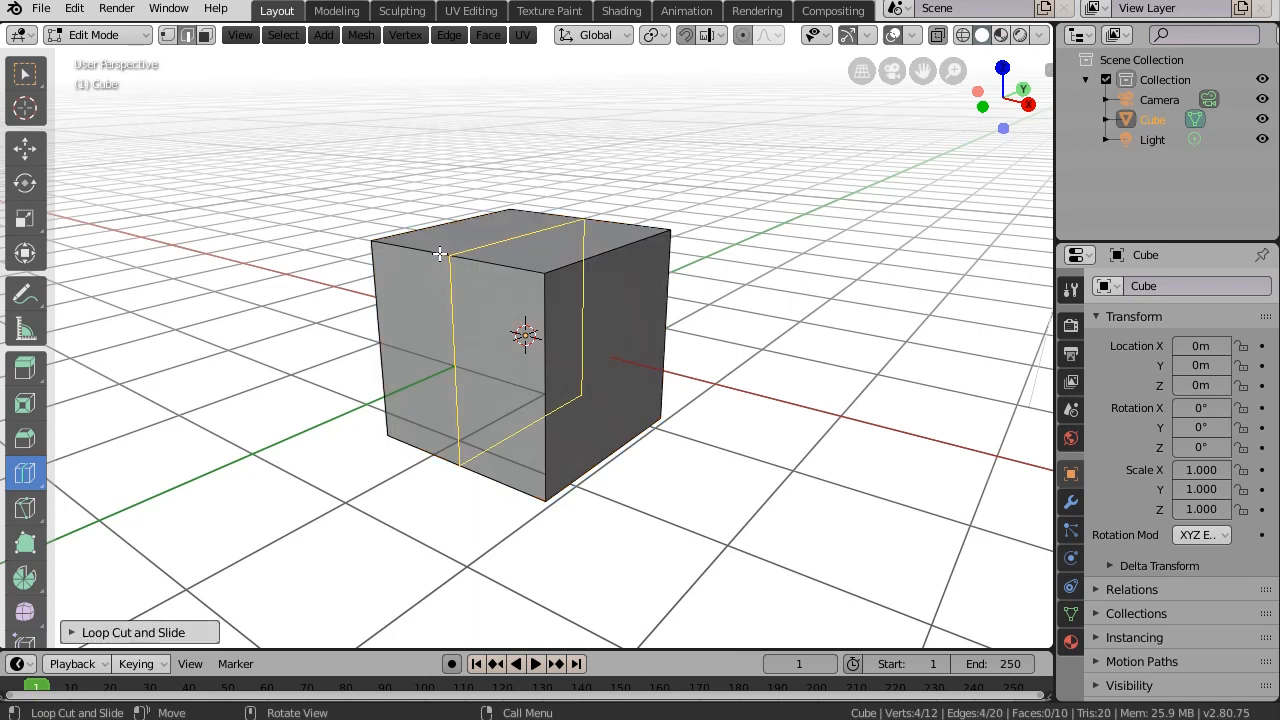
pyautogui.click(71, 632)
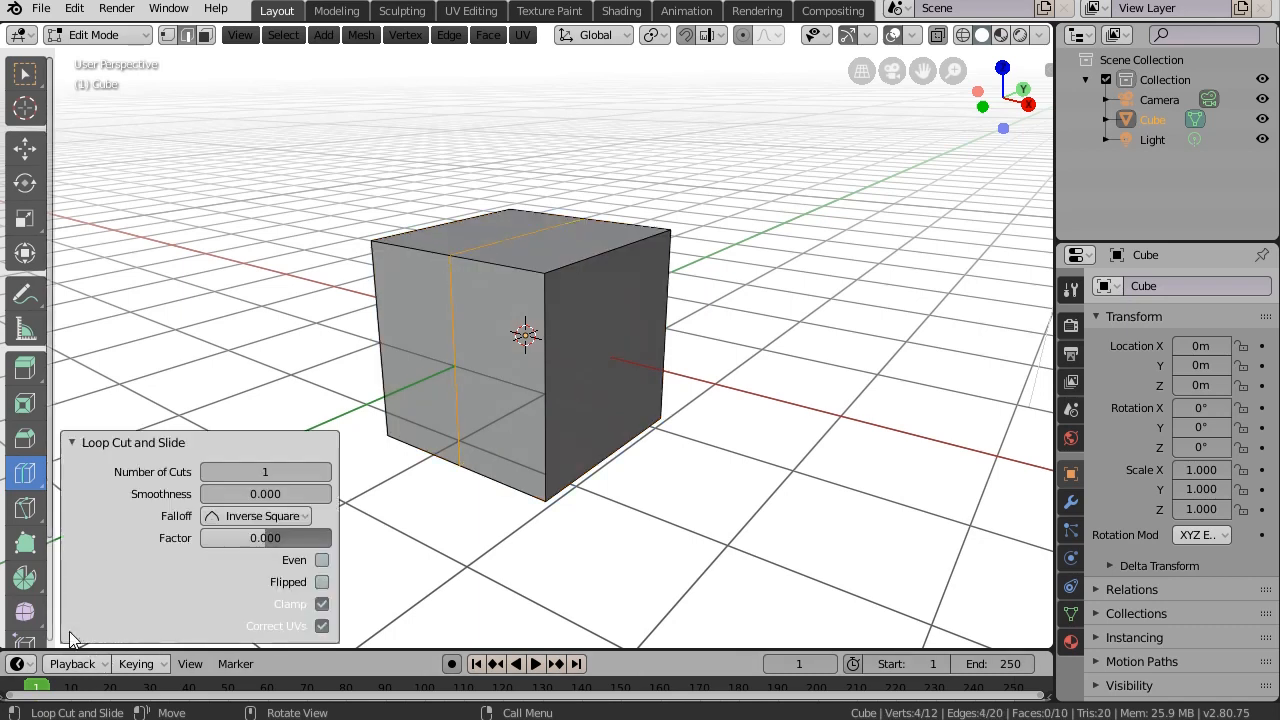
pyautogui.click(324, 474)
pyautogui.click(324, 475)
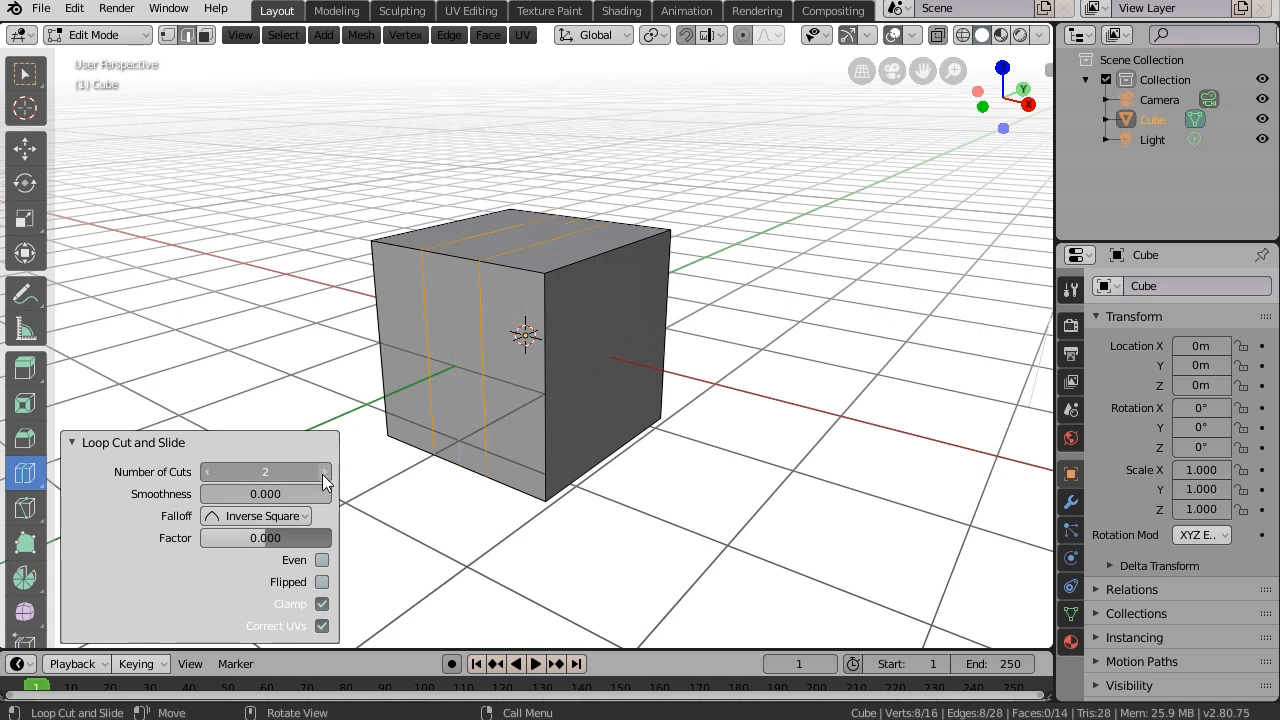
pyautogui.click(324, 474)
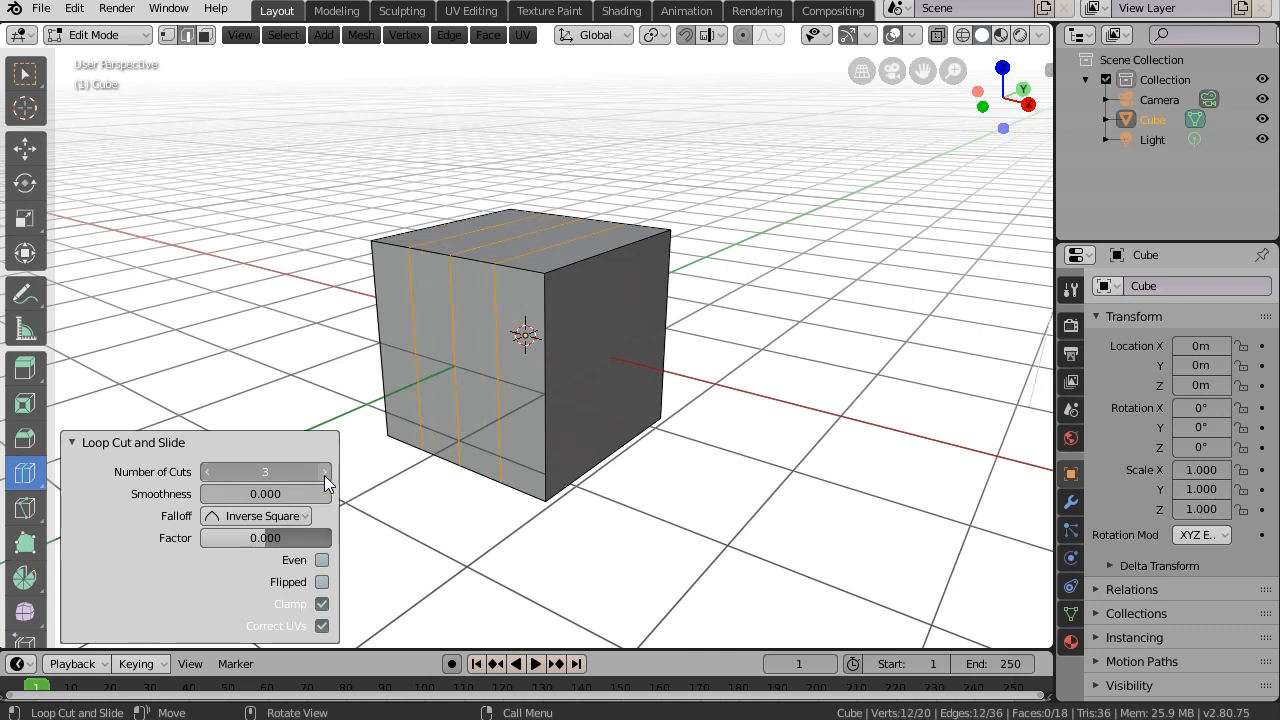
pyautogui.click(207, 475)
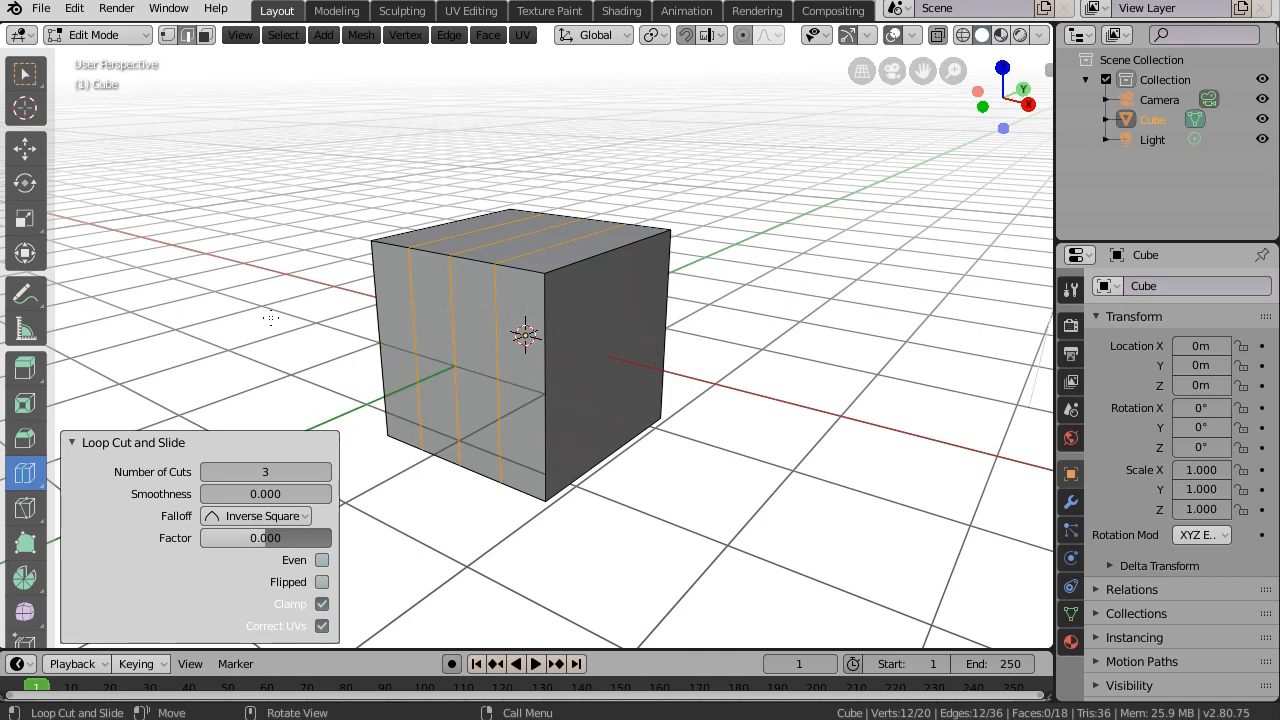
pyautogui.click(25, 73)
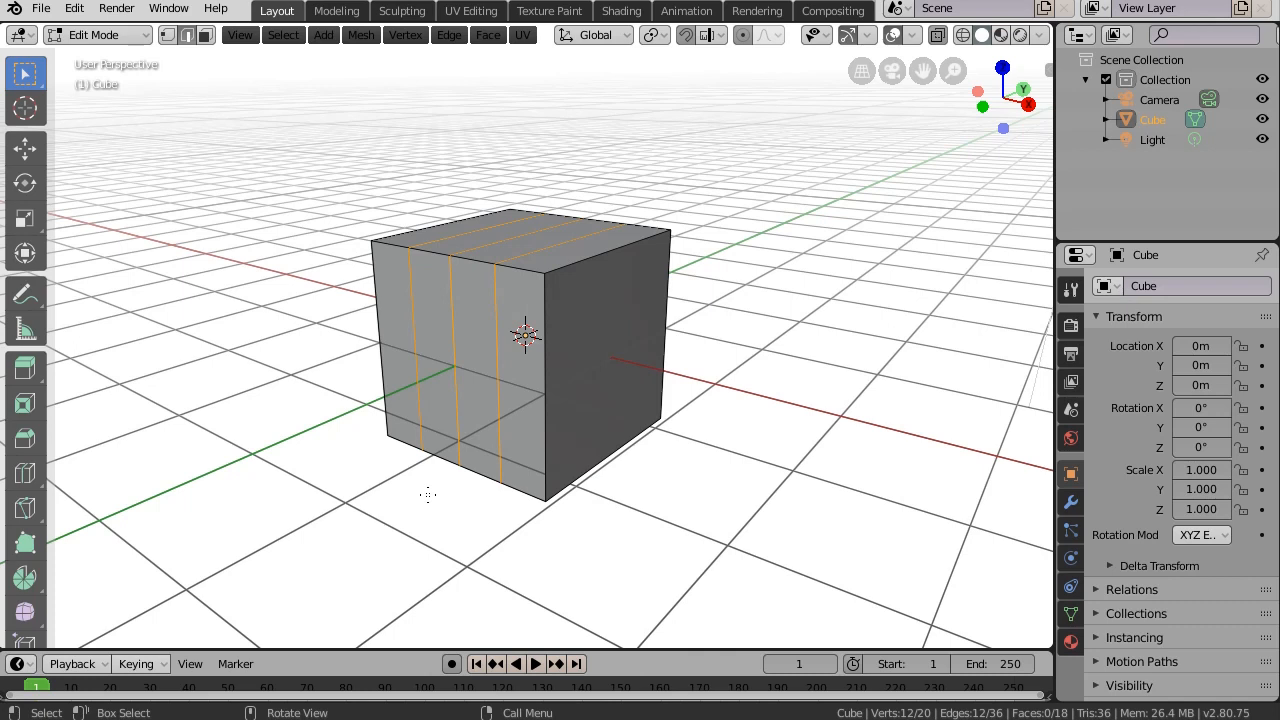
# Add three horizontal loop cuts around the cube, slide them downward, and undo all the loop cuts
pyautogui.hotkey('ctrl', 'r')
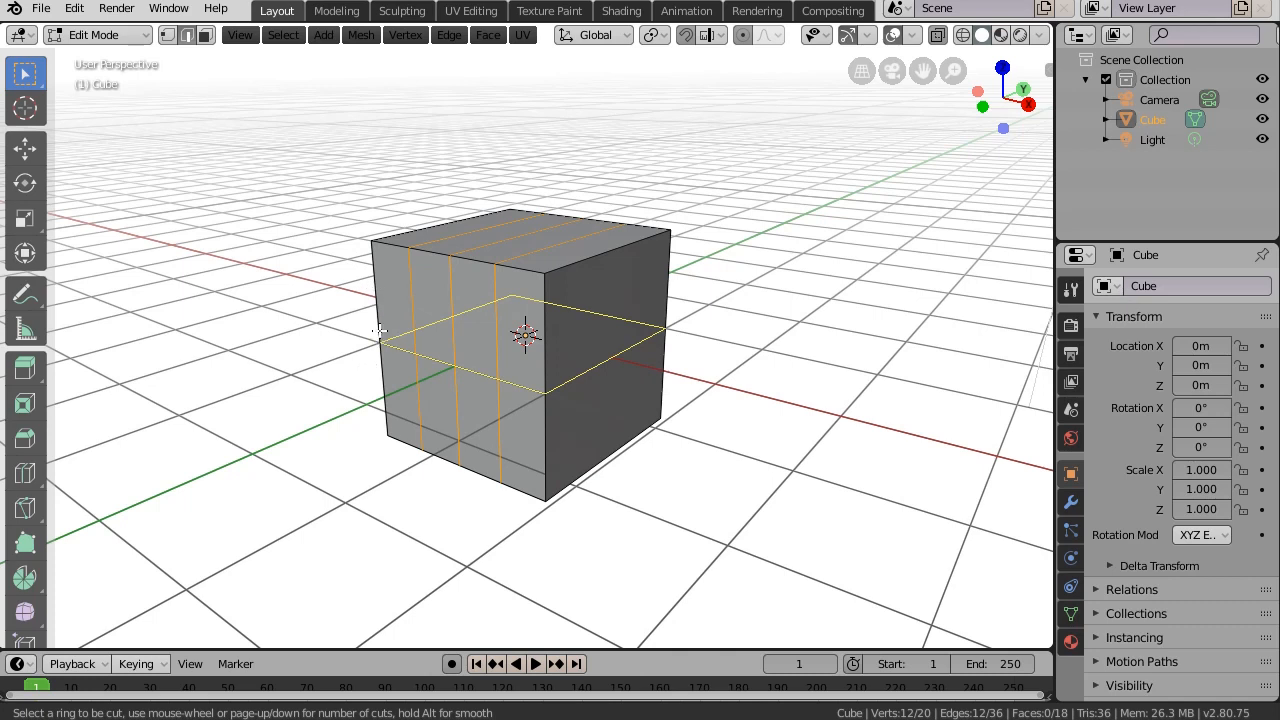
pyautogui.scroll(1, 380, 330)
pyautogui.scroll(1, 380, 330)
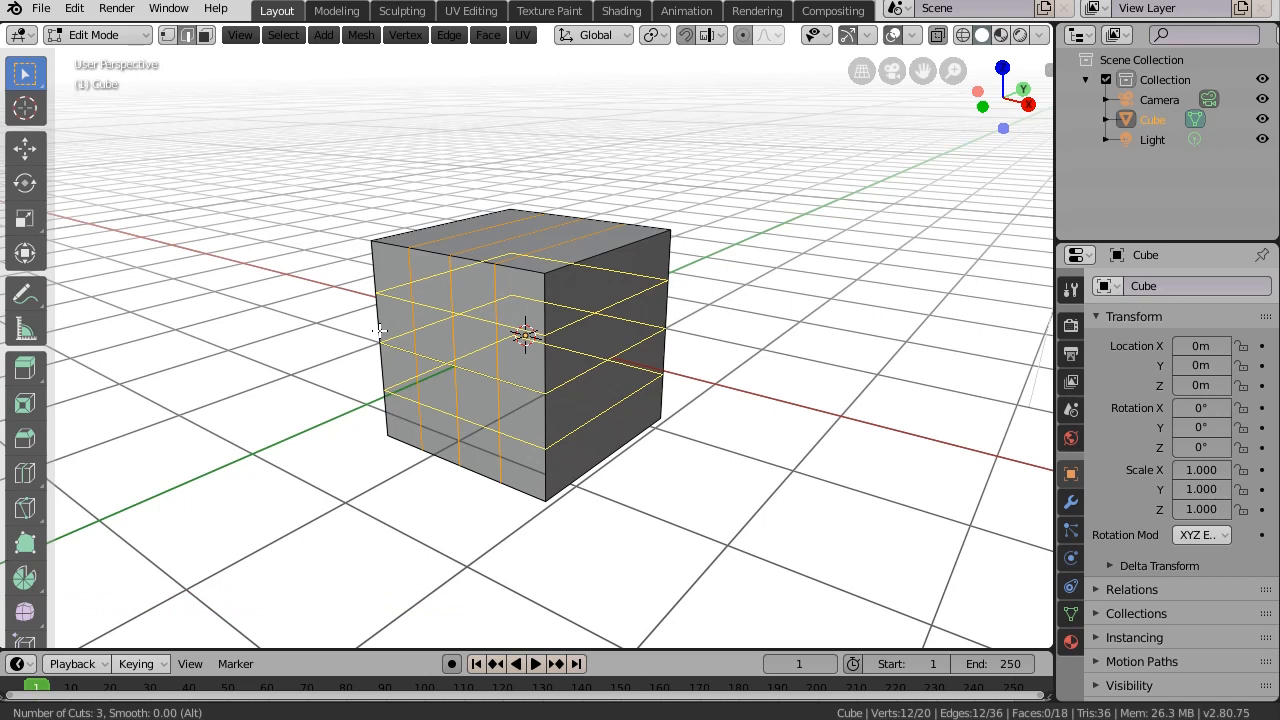
pyautogui.click(380, 330)
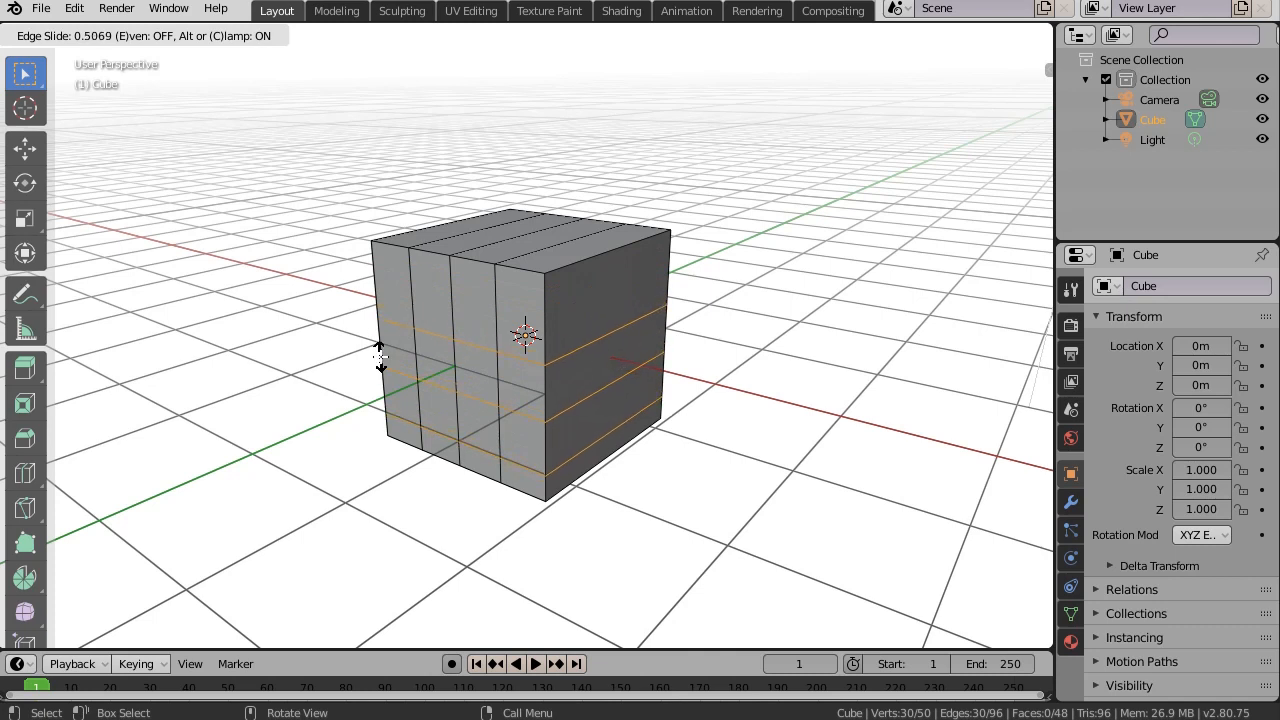
pyautogui.press('ctrl')
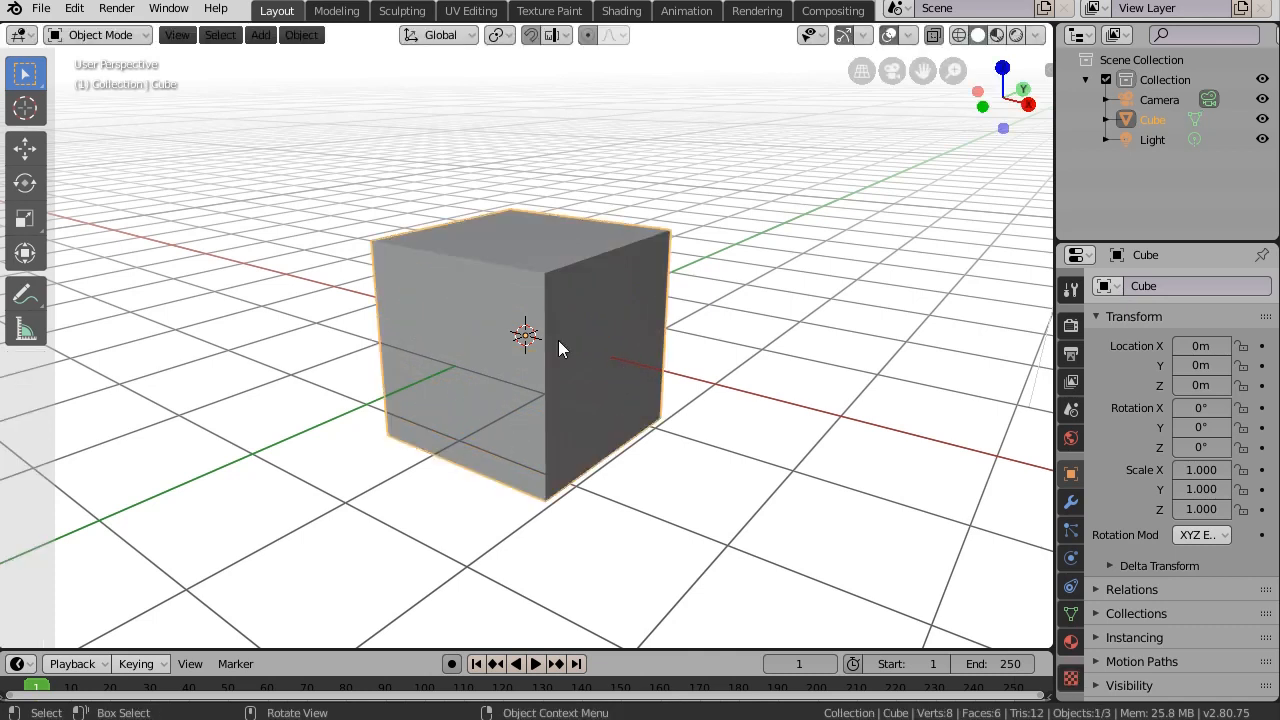
# Subdivide the whole cube in Edit Mode with the number of cuts set to 3
pyautogui.click(128, 38)
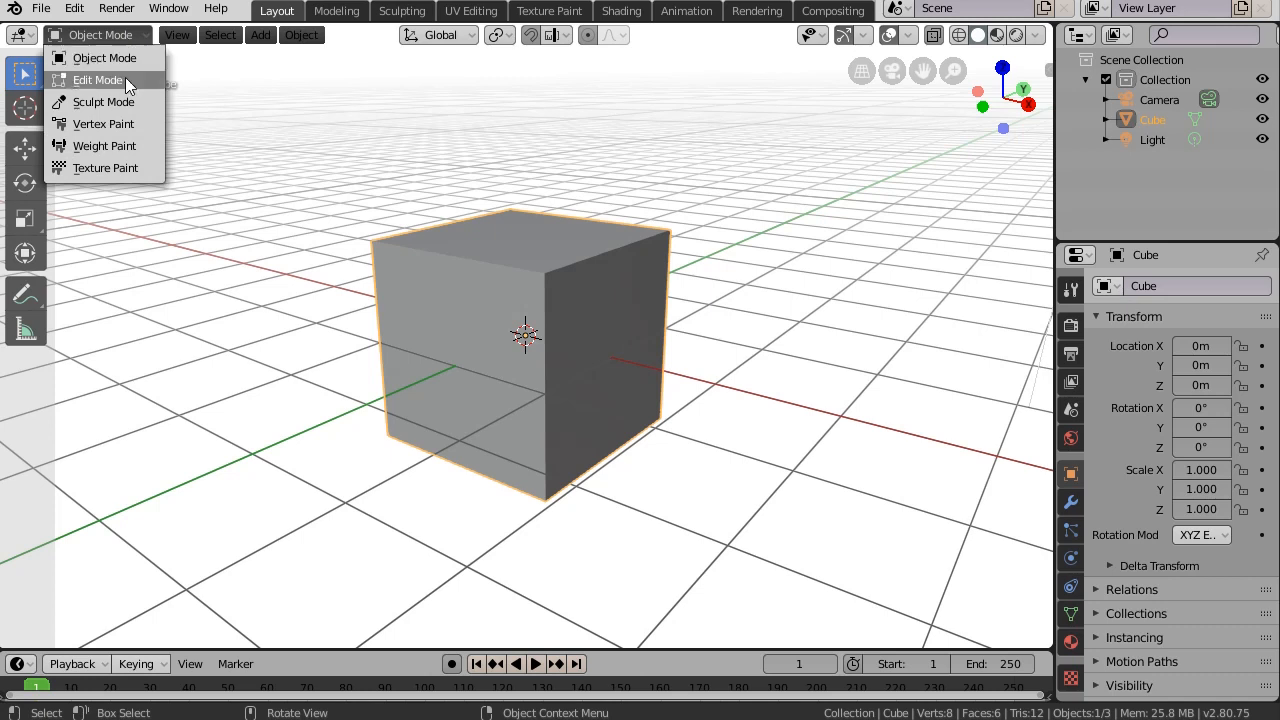
pyautogui.click(100, 80)
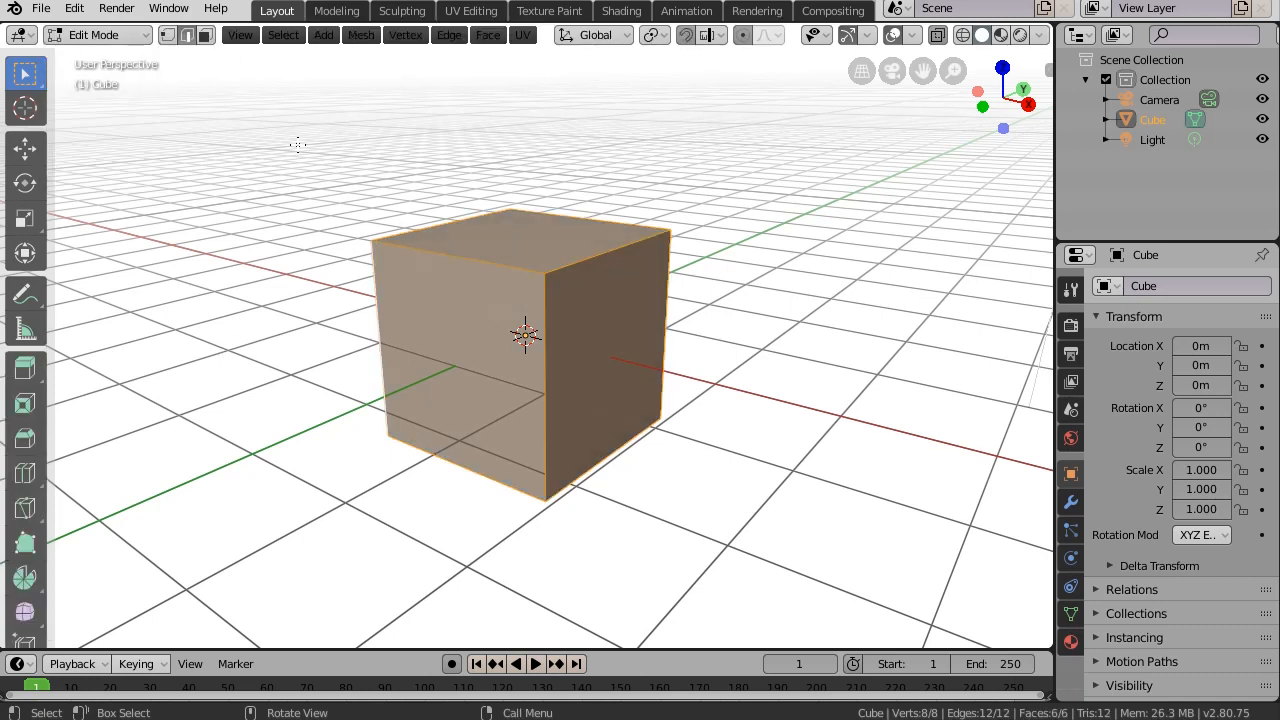
pyautogui.click(450, 37)
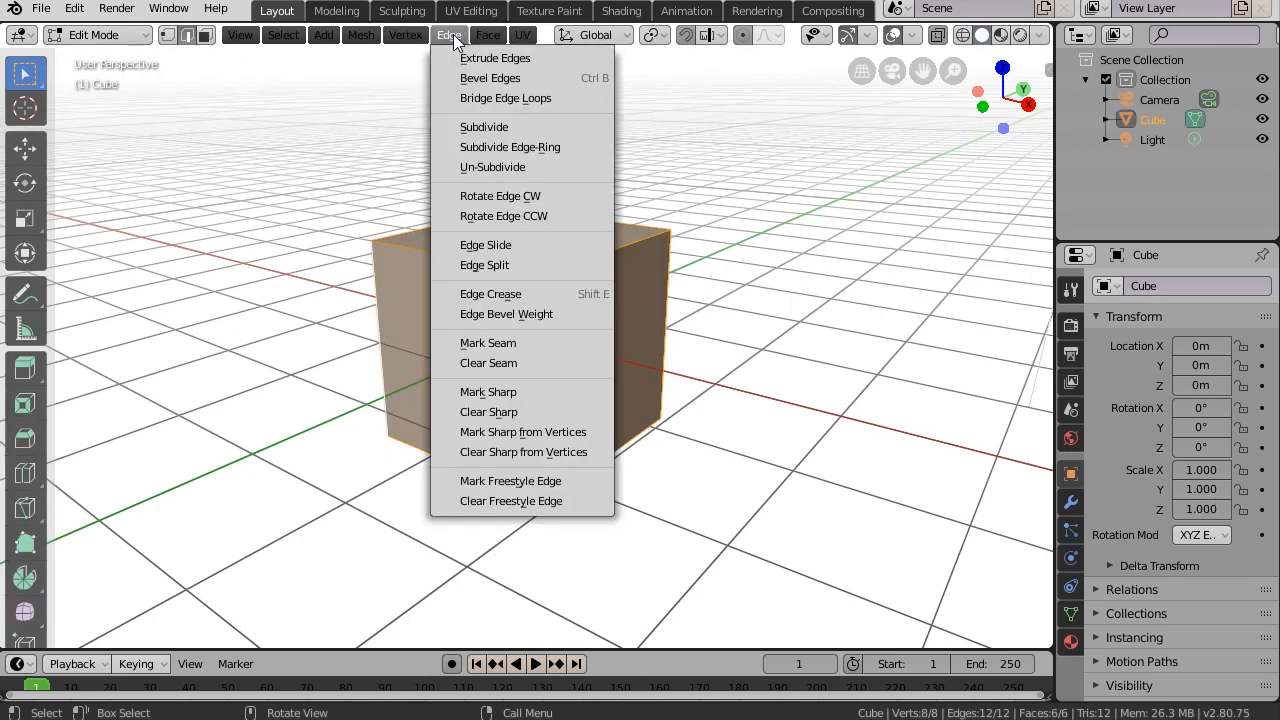
pyautogui.click(483, 128)
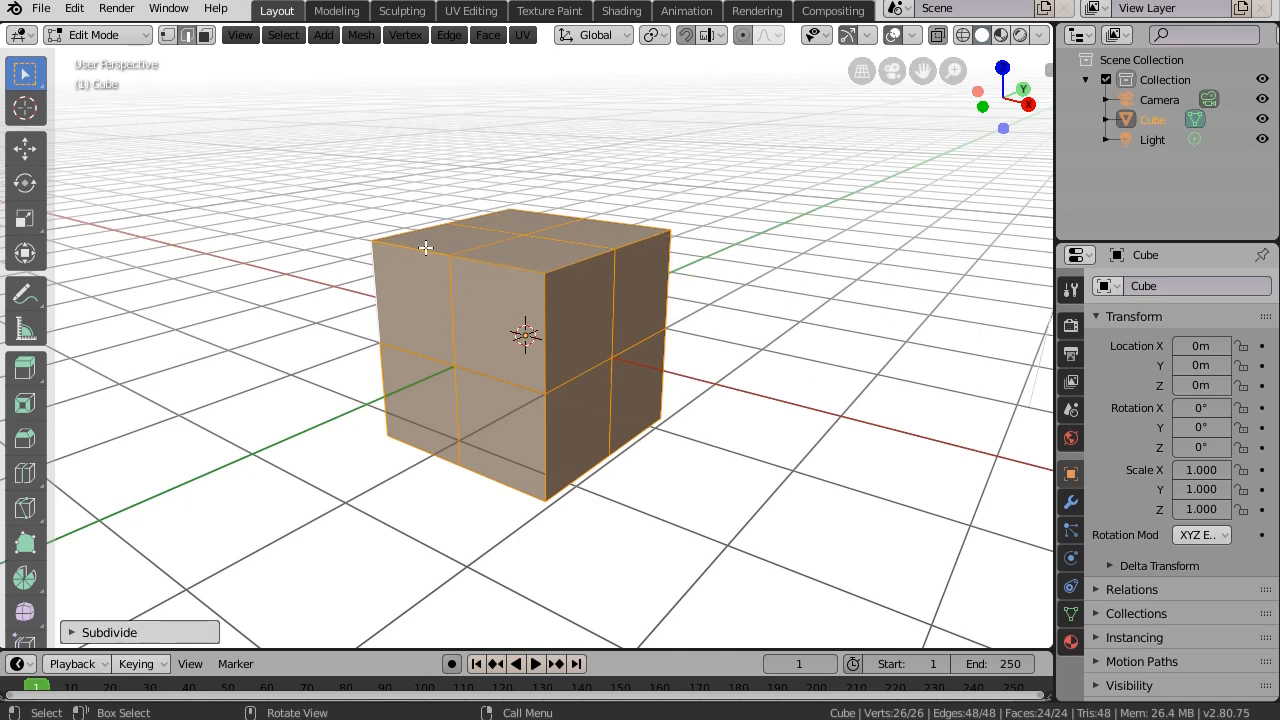
pyautogui.click(72, 636)
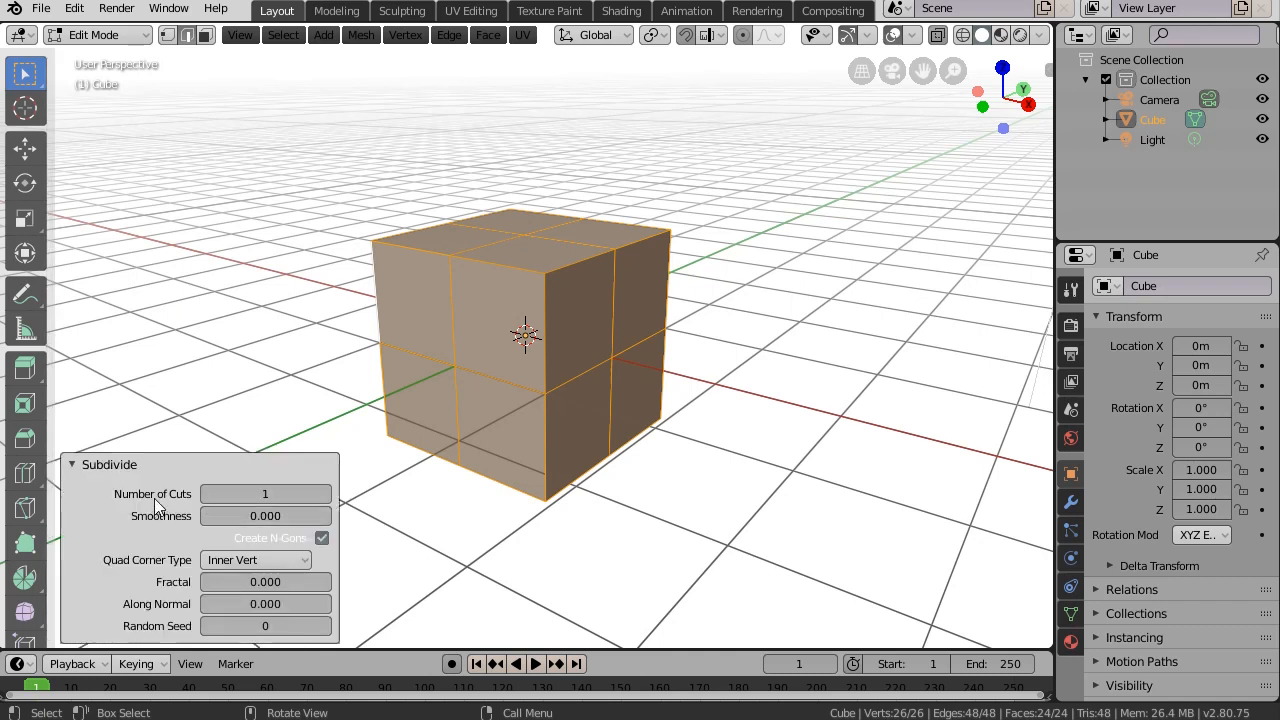
pyautogui.click(325, 494)
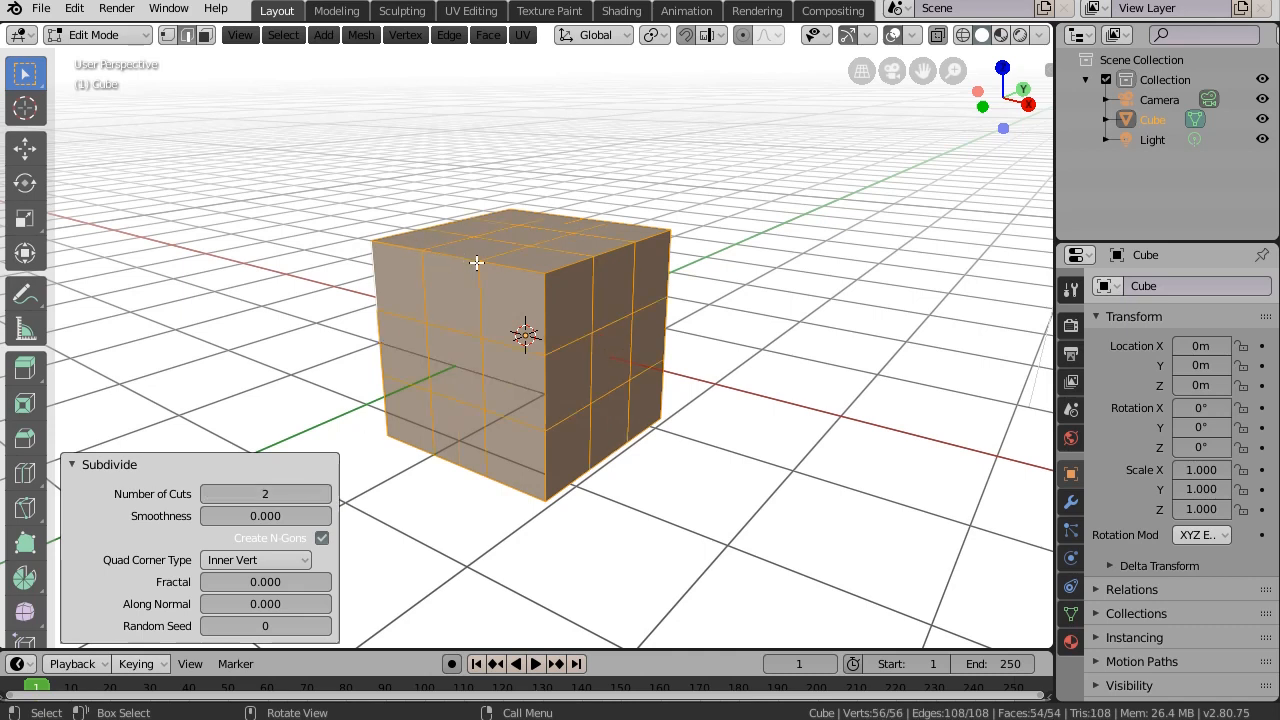
pyautogui.click(326, 495)
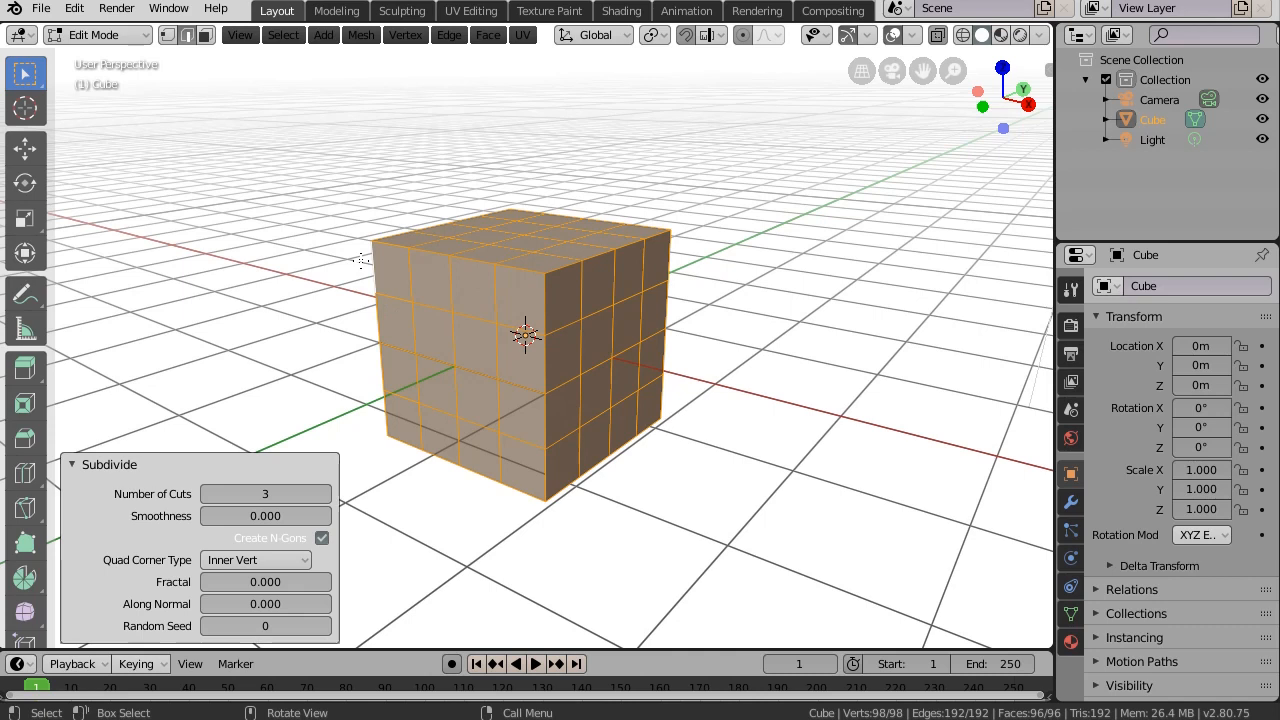
# Undo the subdivision and put the cube back into Edit Mode
pyautogui.press('ctrl')
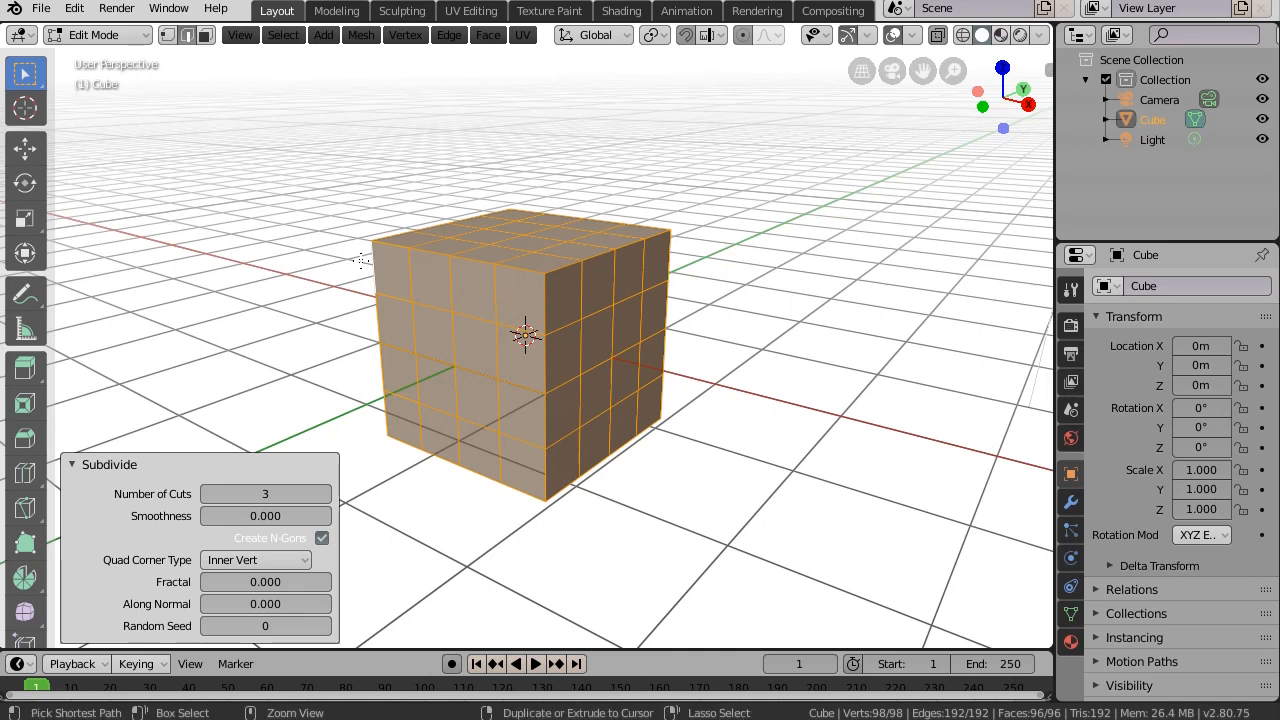
pyautogui.press('Tab')
pyautogui.click(131, 35)
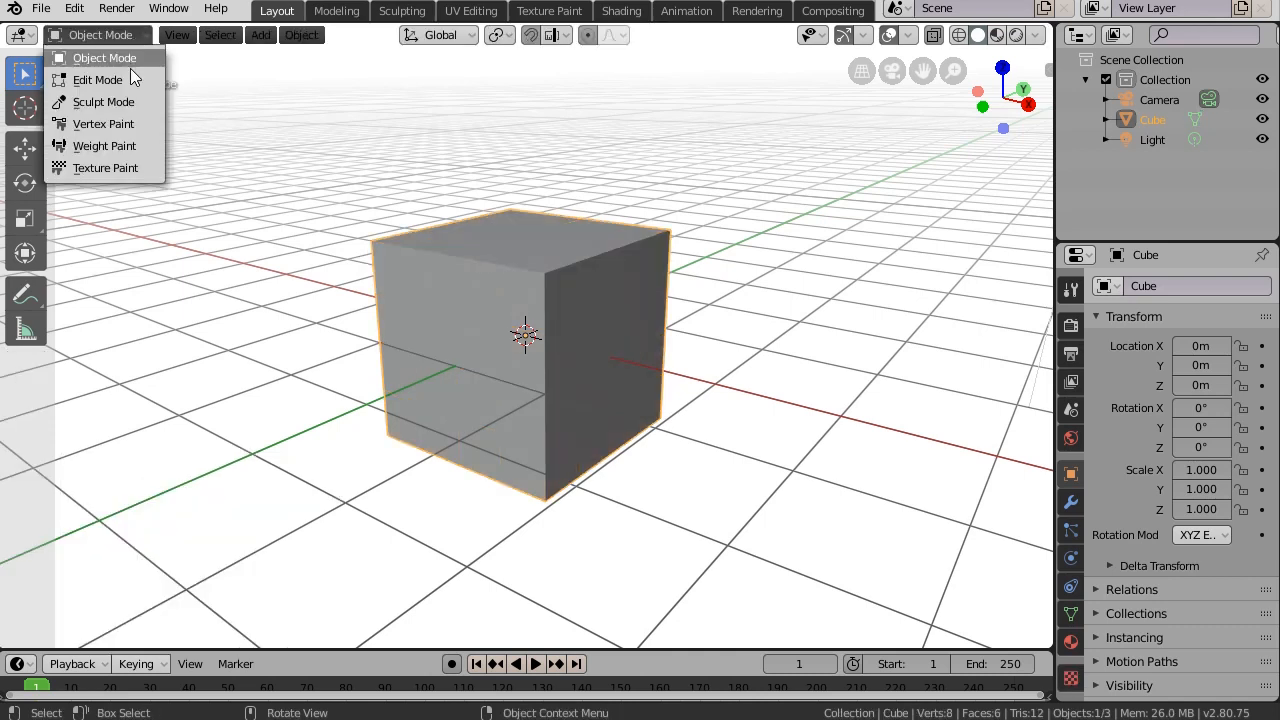
pyautogui.click(129, 77)
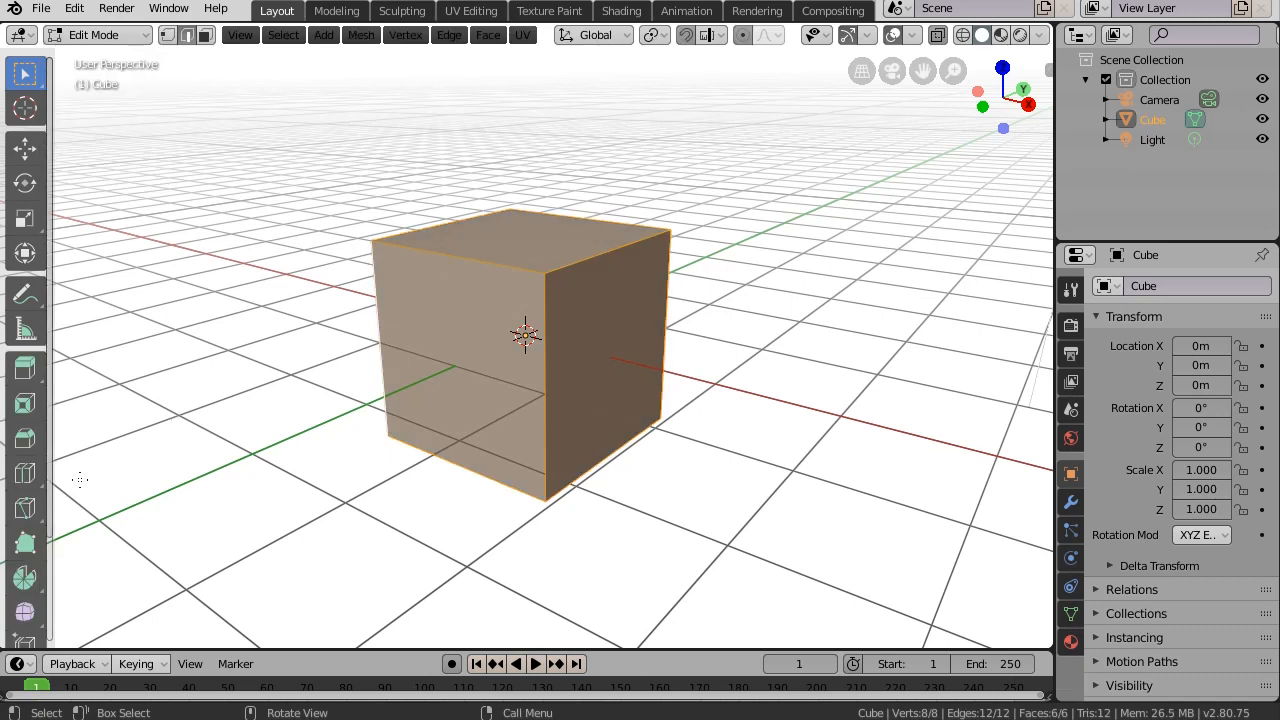
# Cut the cube with the Knife tool in a zigzag across the front face, continuing over the top and the adjacent side face
pyautogui.click(25, 510)
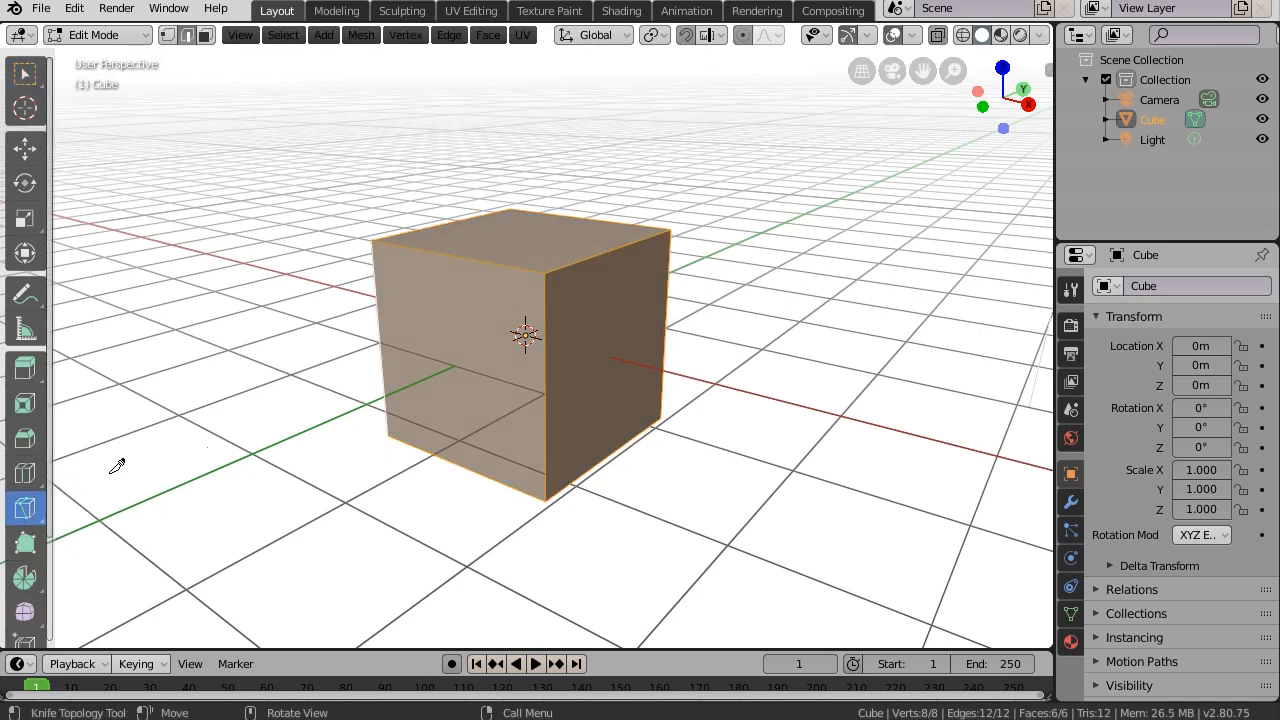
pyautogui.click(387, 406)
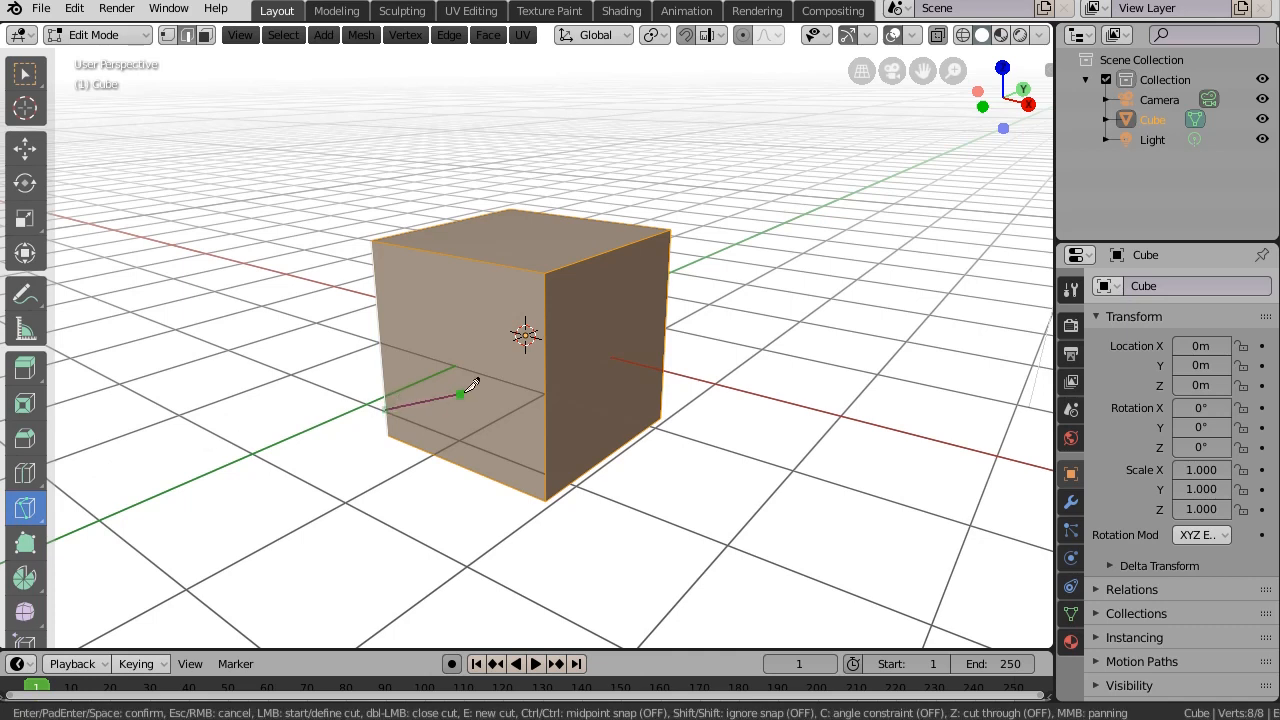
pyautogui.click(544, 368)
pyautogui.click(377, 286)
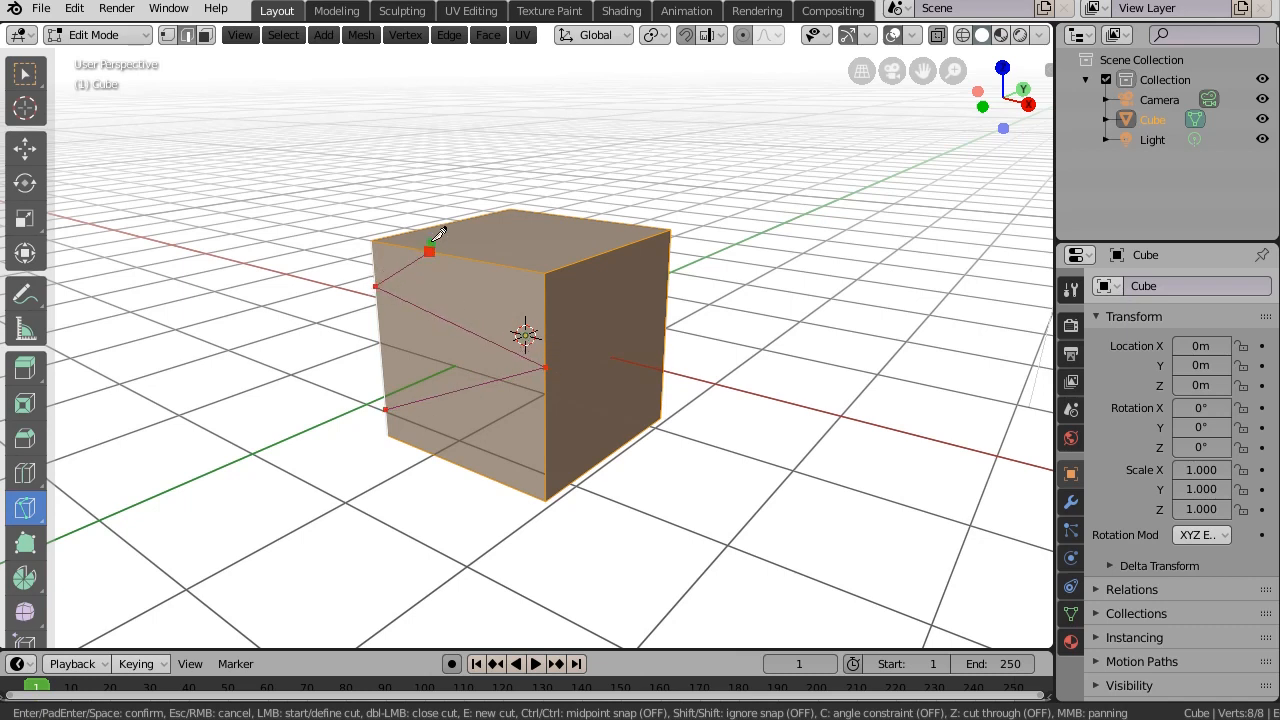
pyautogui.click(429, 251)
pyautogui.click(435, 227)
pyautogui.click(586, 259)
pyautogui.click(666, 309)
pyautogui.click(624, 442)
pyautogui.click(546, 428)
pyautogui.press('Return')
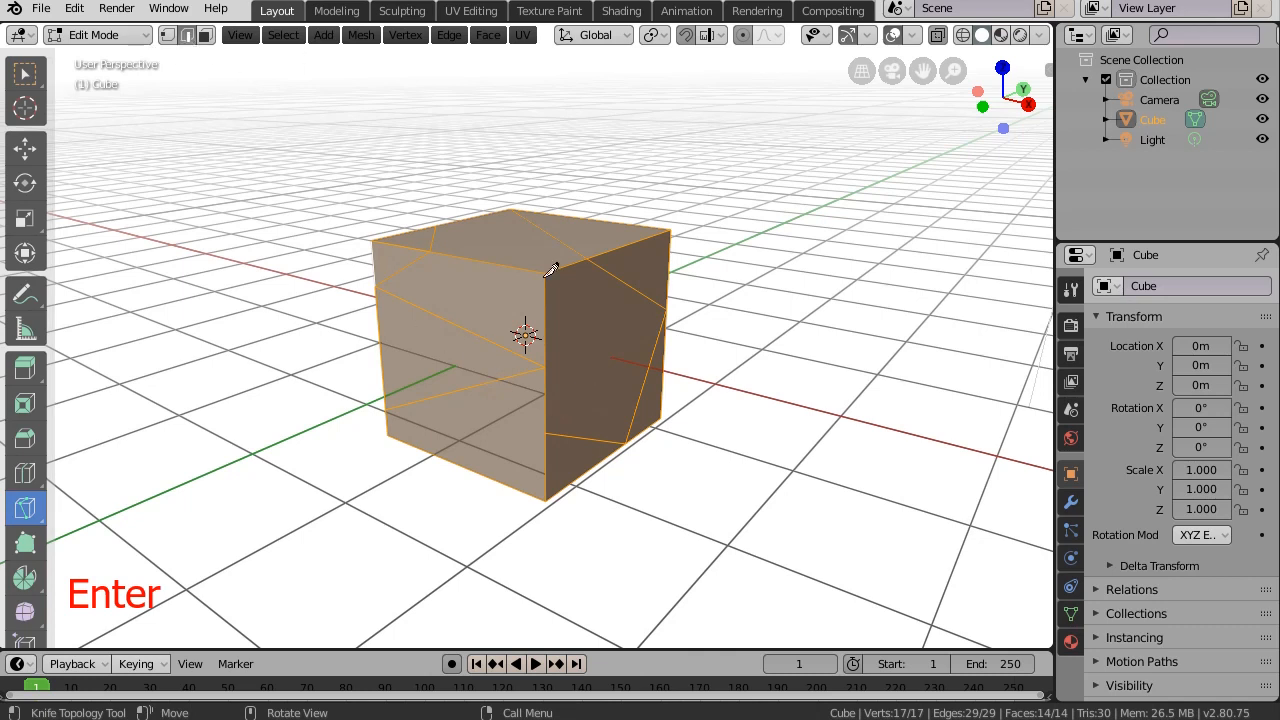
pyautogui.hotkey('alt', 'a')
pyautogui.click(471, 296)
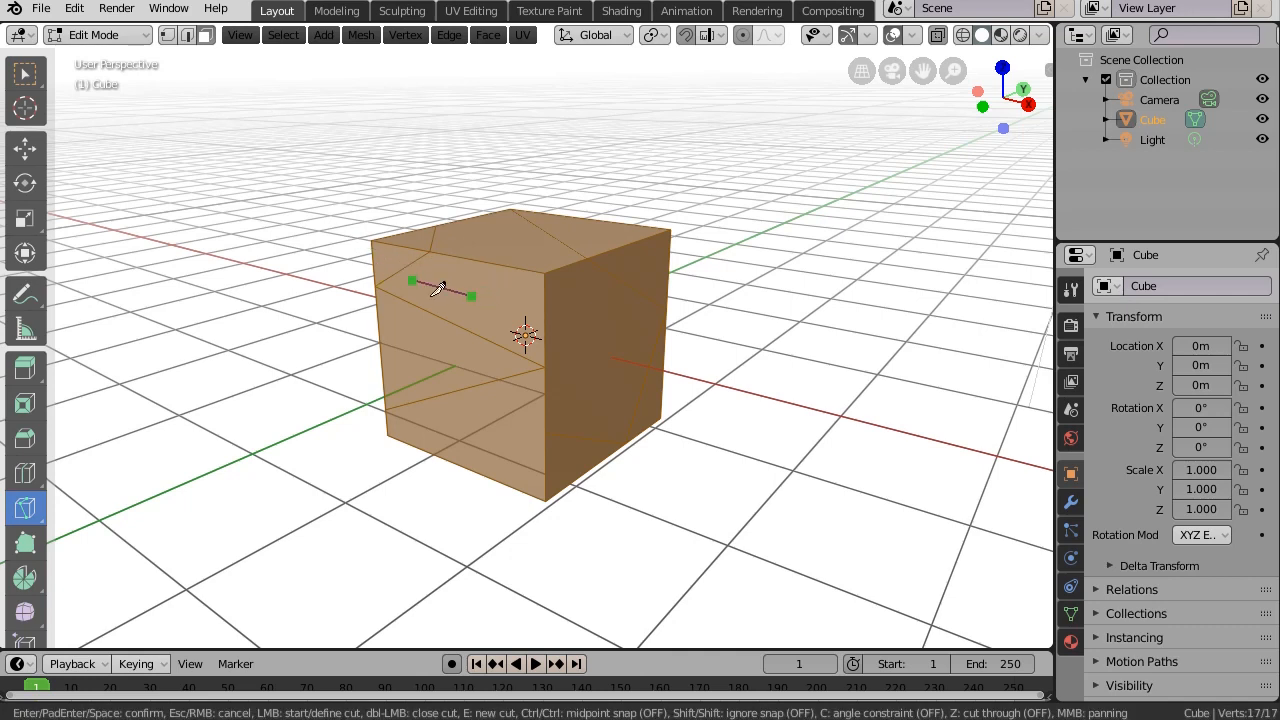
pyautogui.press('Escape')
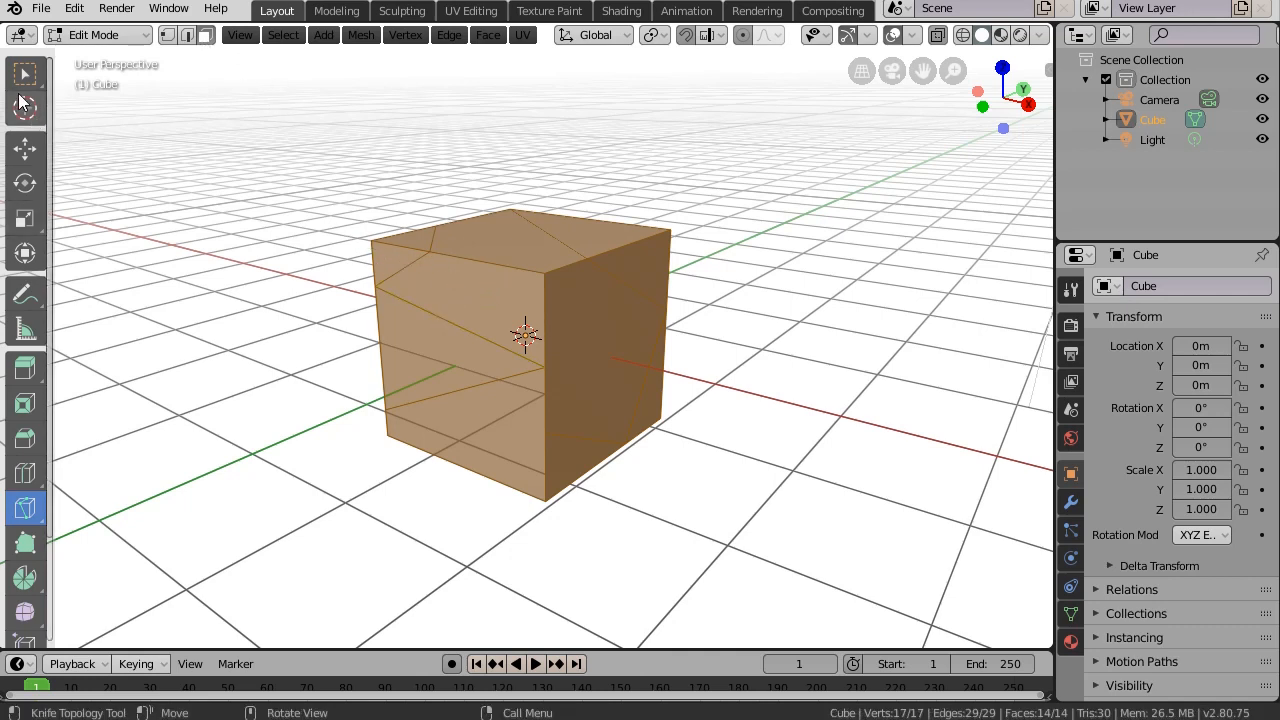
# Select the knife-cut faces one at a time on the front, side and top in face selection mode, and undo the knife cuts
pyautogui.click(24, 106)
pyautogui.click(25, 73)
pyautogui.click(205, 36)
pyautogui.click(477, 293)
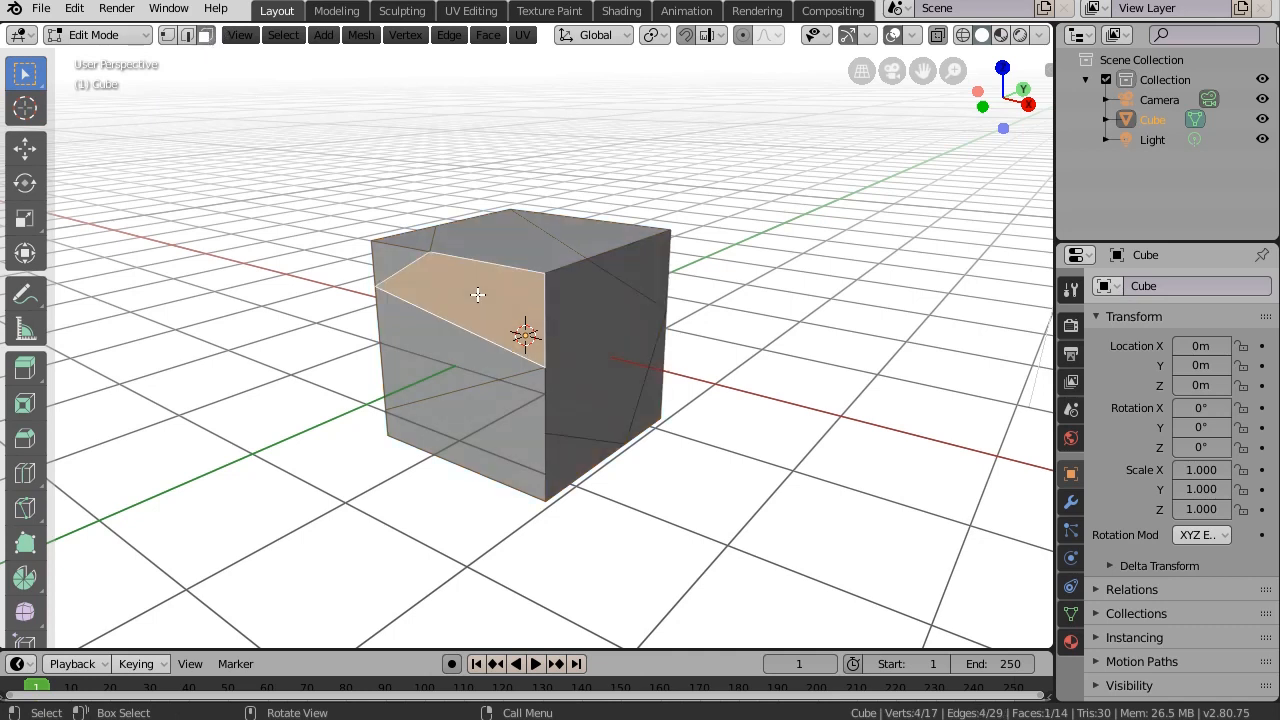
pyautogui.click(445, 389)
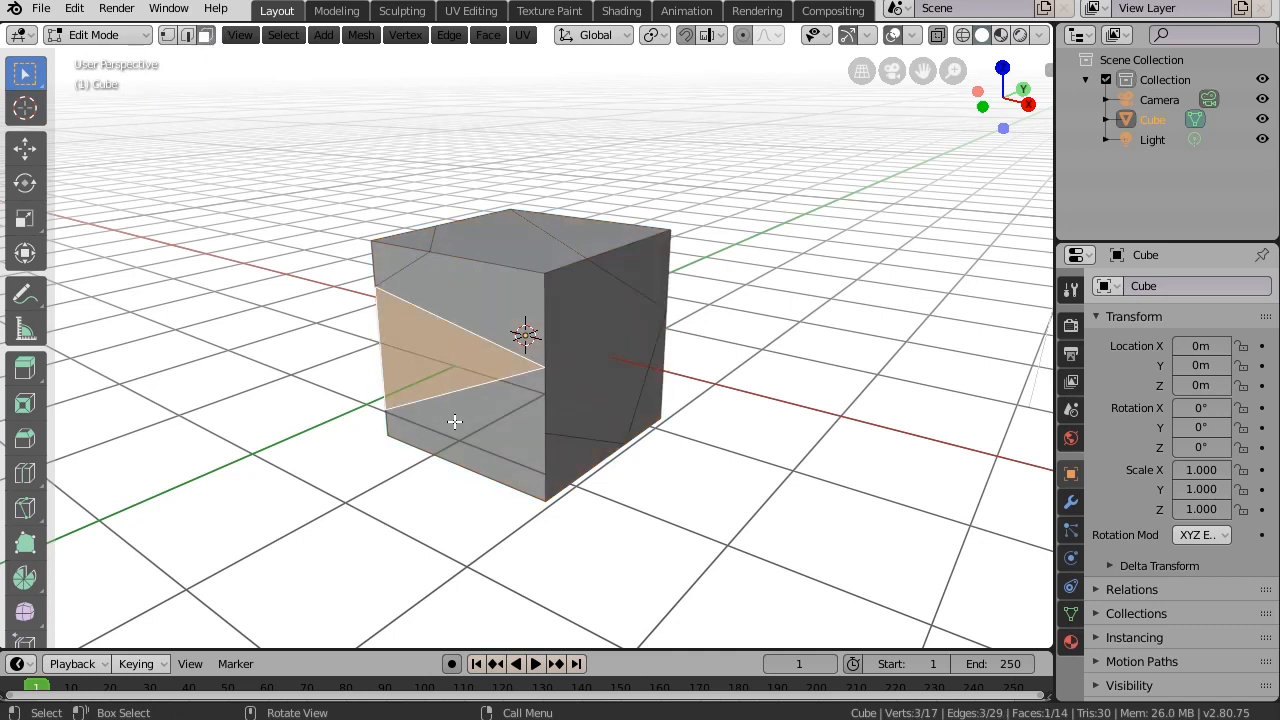
pyautogui.click(450, 421)
pyautogui.click(596, 395)
pyautogui.click(487, 297)
pyautogui.click(500, 238)
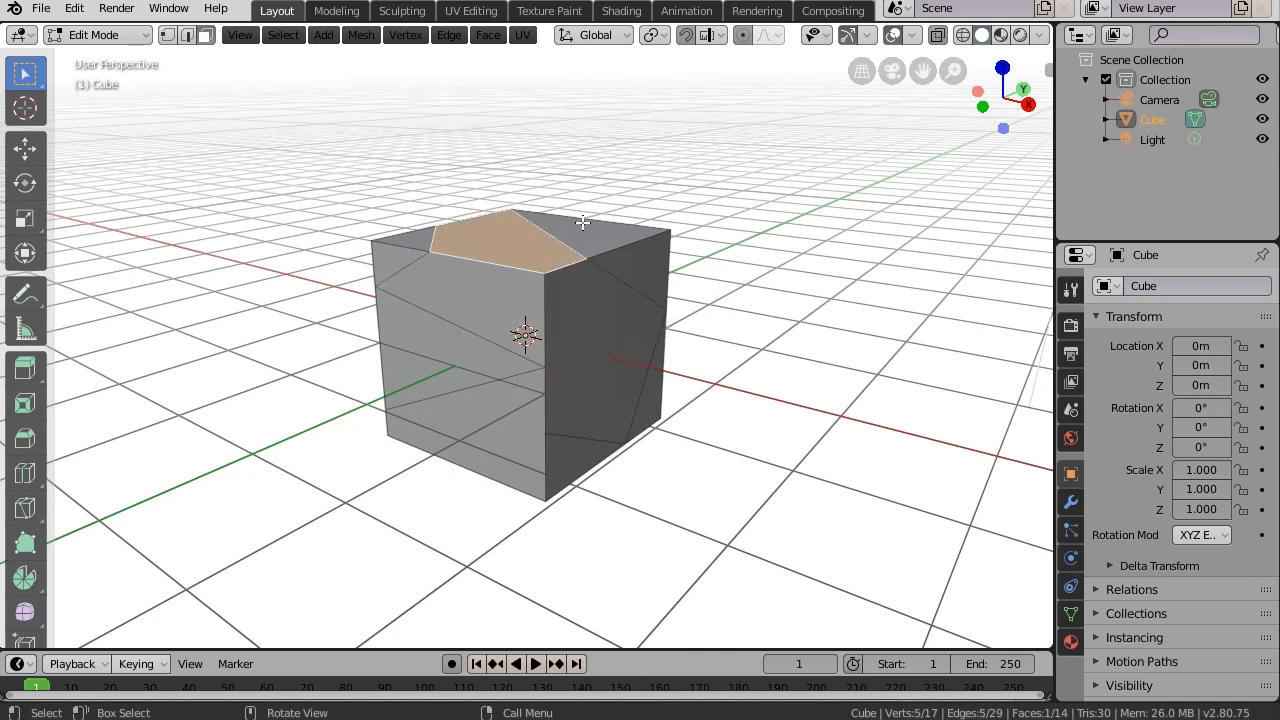
pyautogui.click(584, 227)
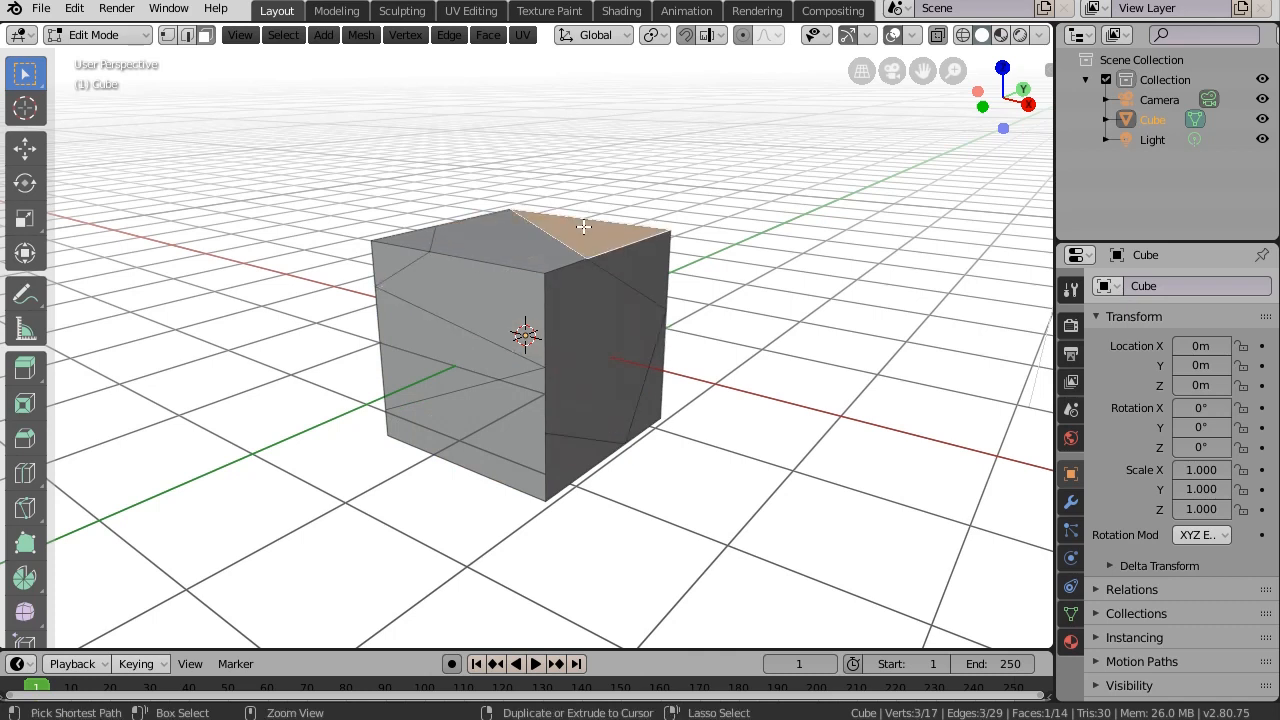
pyautogui.hotkey('ctrl', 'z')
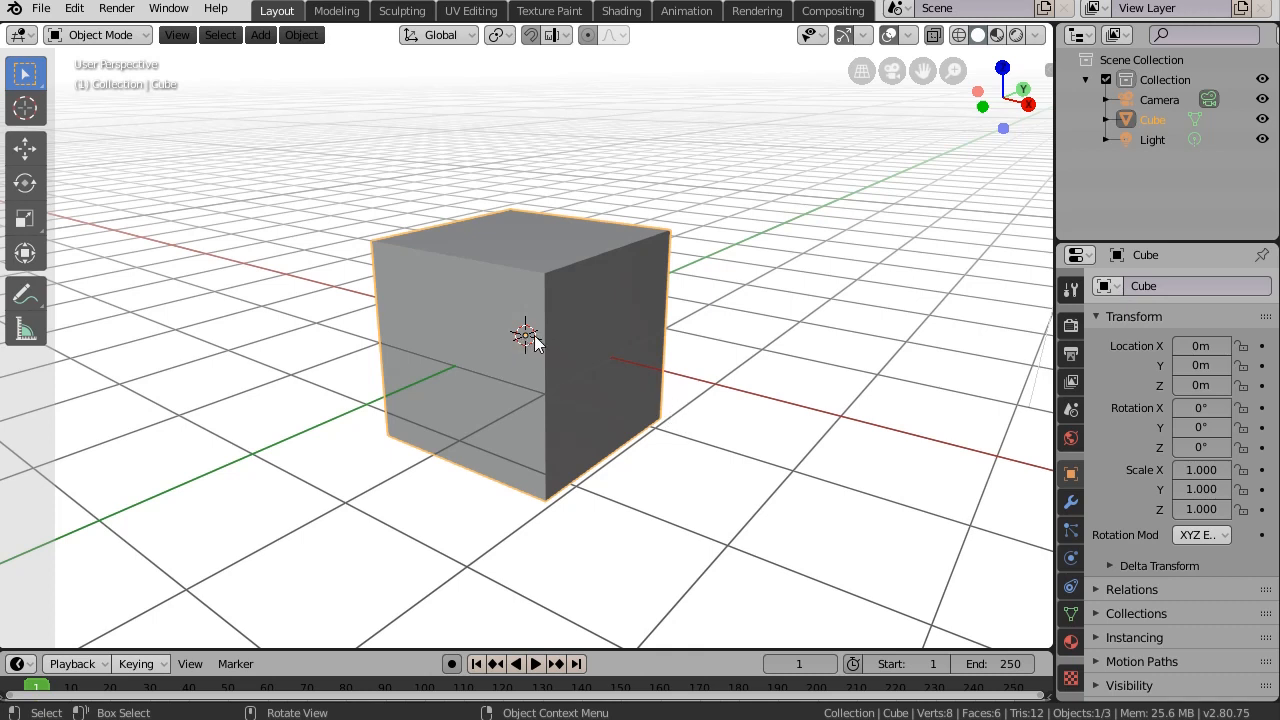
# Add a circle mesh with 32 vertices and a 1 m radius, and align it to the view
pyautogui.hotkey('shift', 'a')
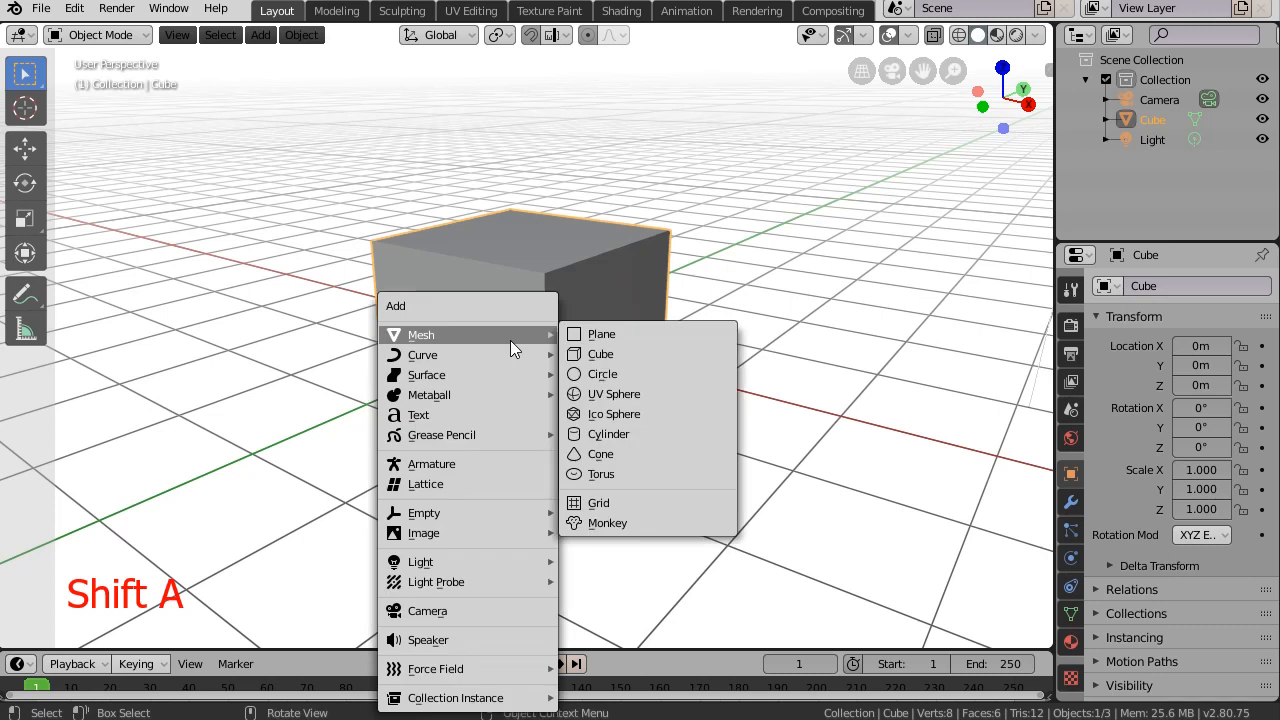
pyautogui.click(259, 36)
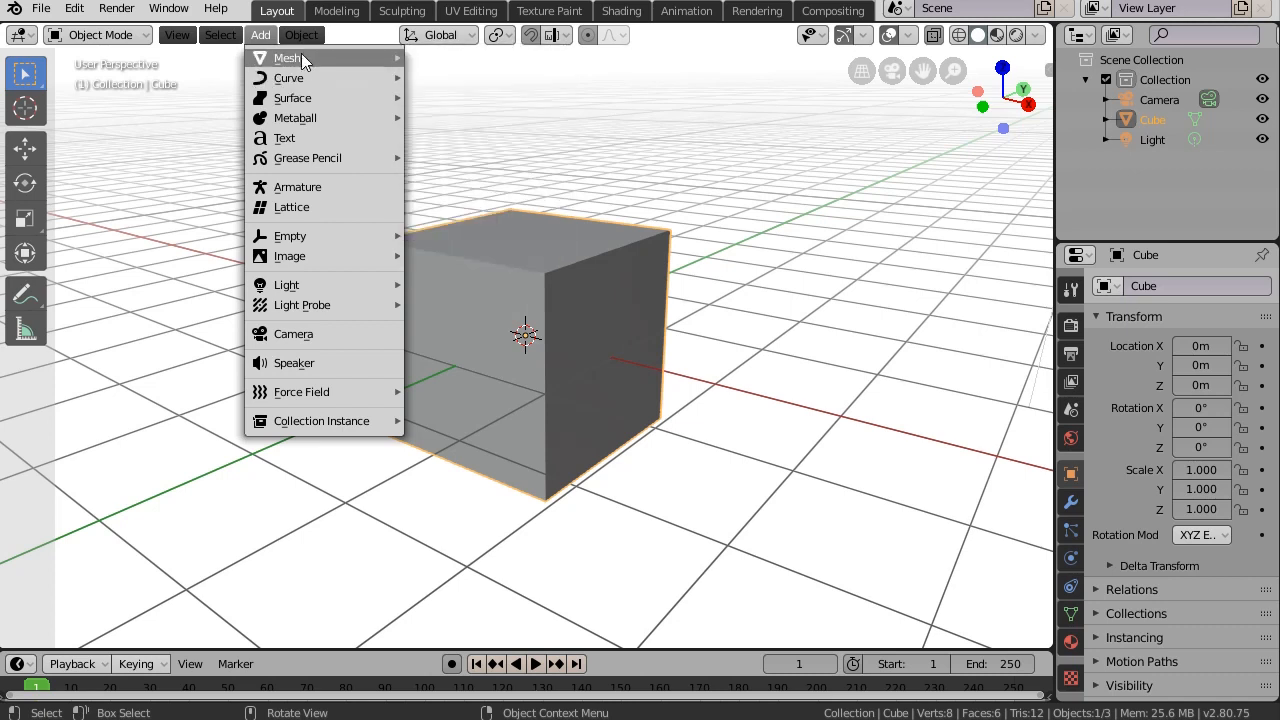
pyautogui.moveTo(302, 58)
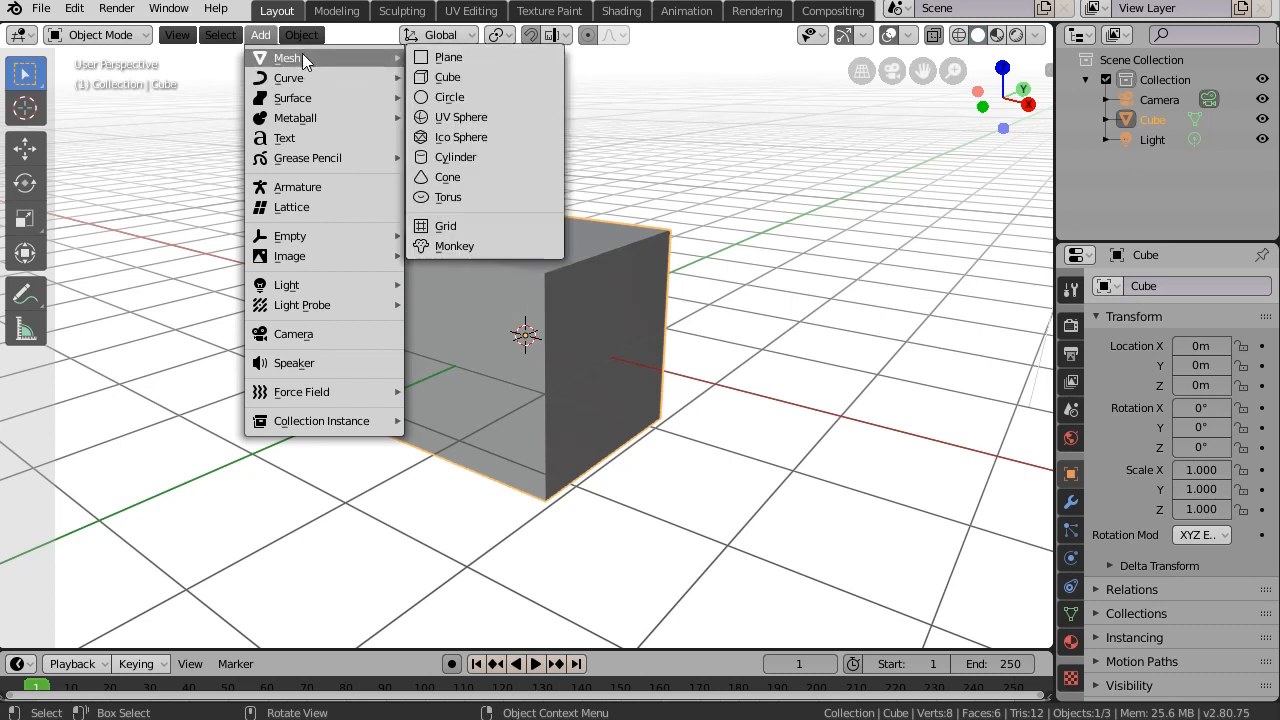
pyautogui.click(469, 97)
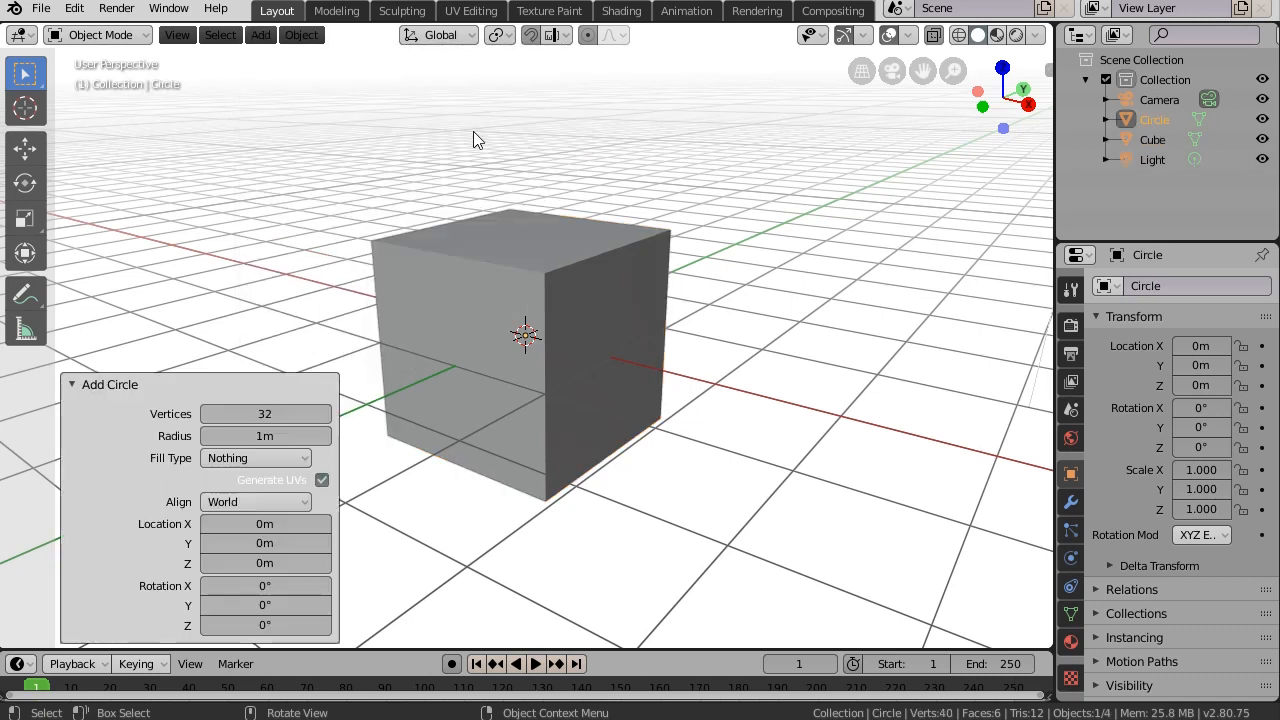
pyautogui.click(301, 499)
pyautogui.click(242, 548)
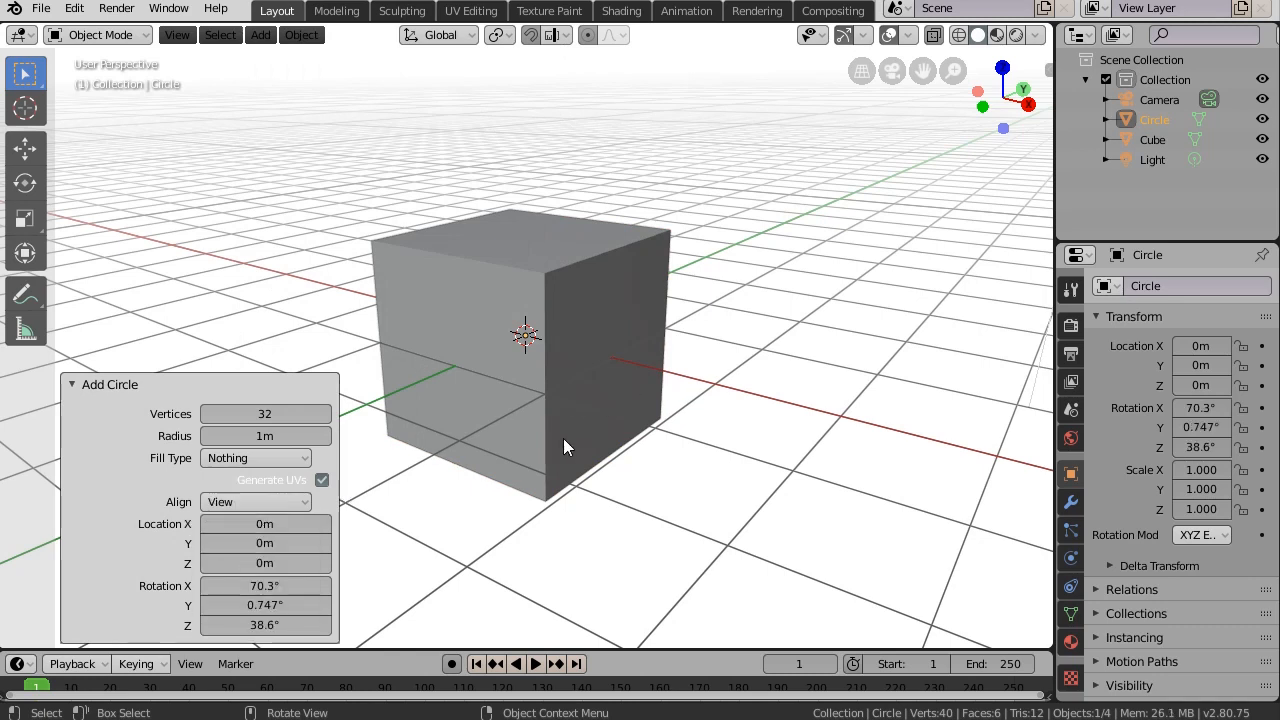
# Move the circle out of the cube to about X 2.379, Y -1.99, Z 0.494, using wireframe display before returning to solid shading
pyautogui.moveTo(766, 463); pyautogui.dragTo(651, 465, button='middle')
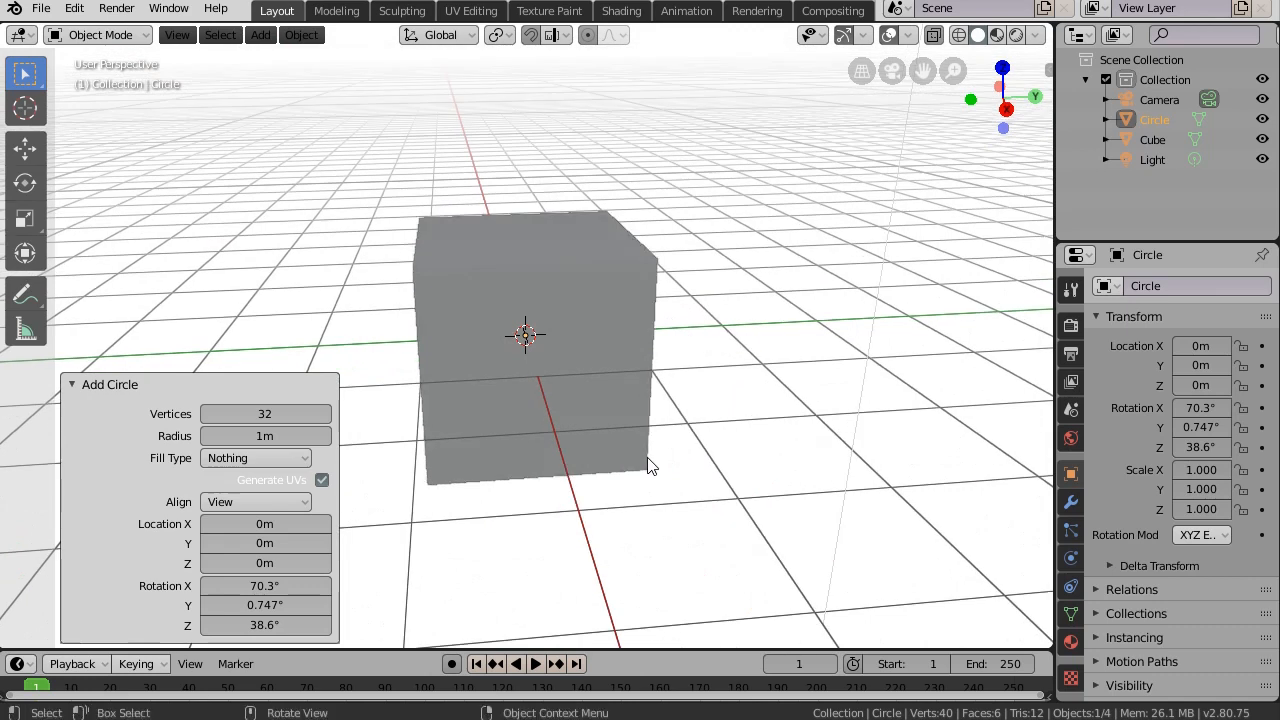
pyautogui.click(960, 36)
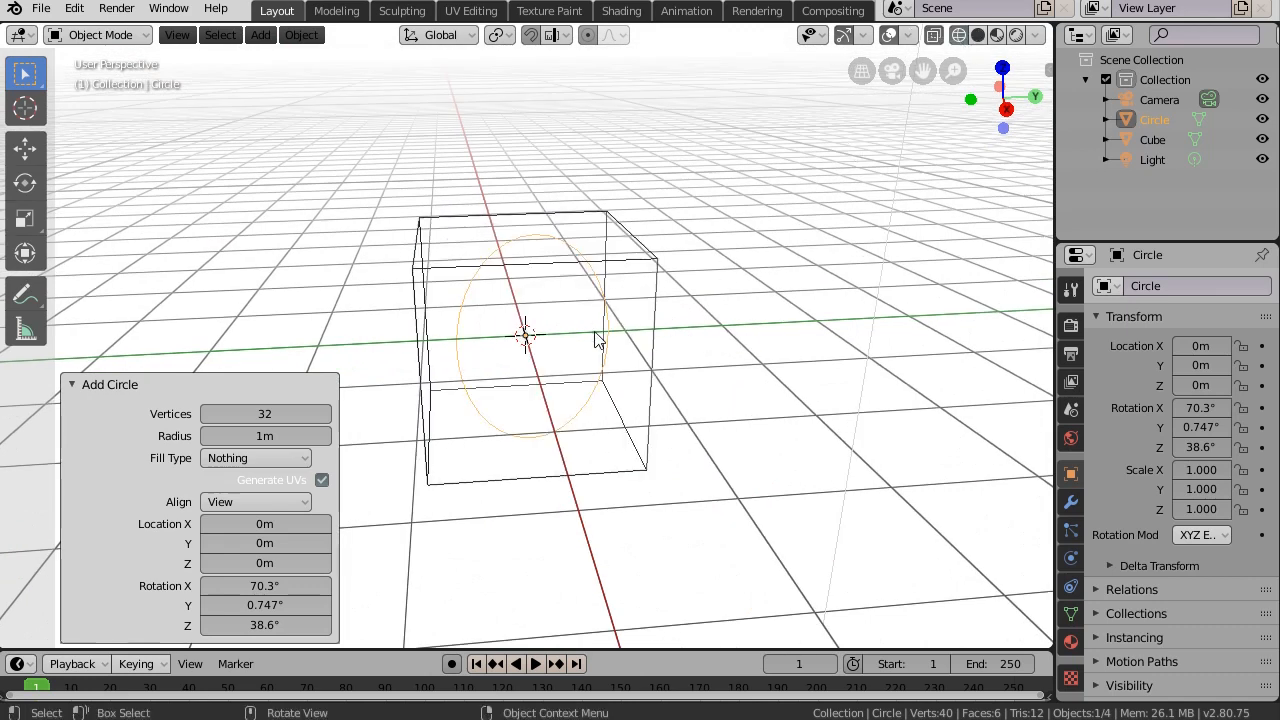
pyautogui.moveTo(706, 480); pyautogui.dragTo(520, 410, button='middle')
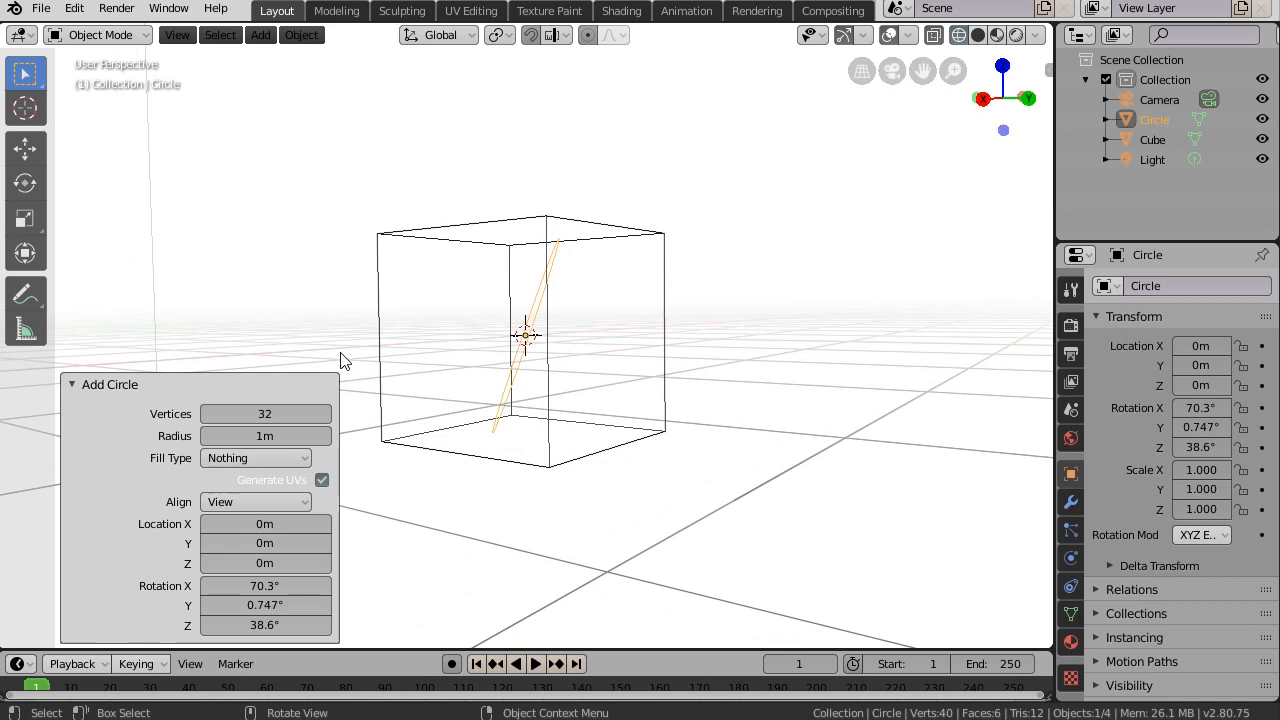
pyautogui.click(25, 148)
pyautogui.moveTo(353, 318); pyautogui.dragTo(314, 242)
pyautogui.moveTo(409, 251)
pyautogui.mouseDown(button='middle')
pyautogui.moveTo(591, 394)
pyautogui.moveTo(646, 400)
pyautogui.moveTo(725, 372)
pyautogui.moveTo(771, 414)
pyautogui.moveTo(837, 169)
pyautogui.mouseUp(button='middle')
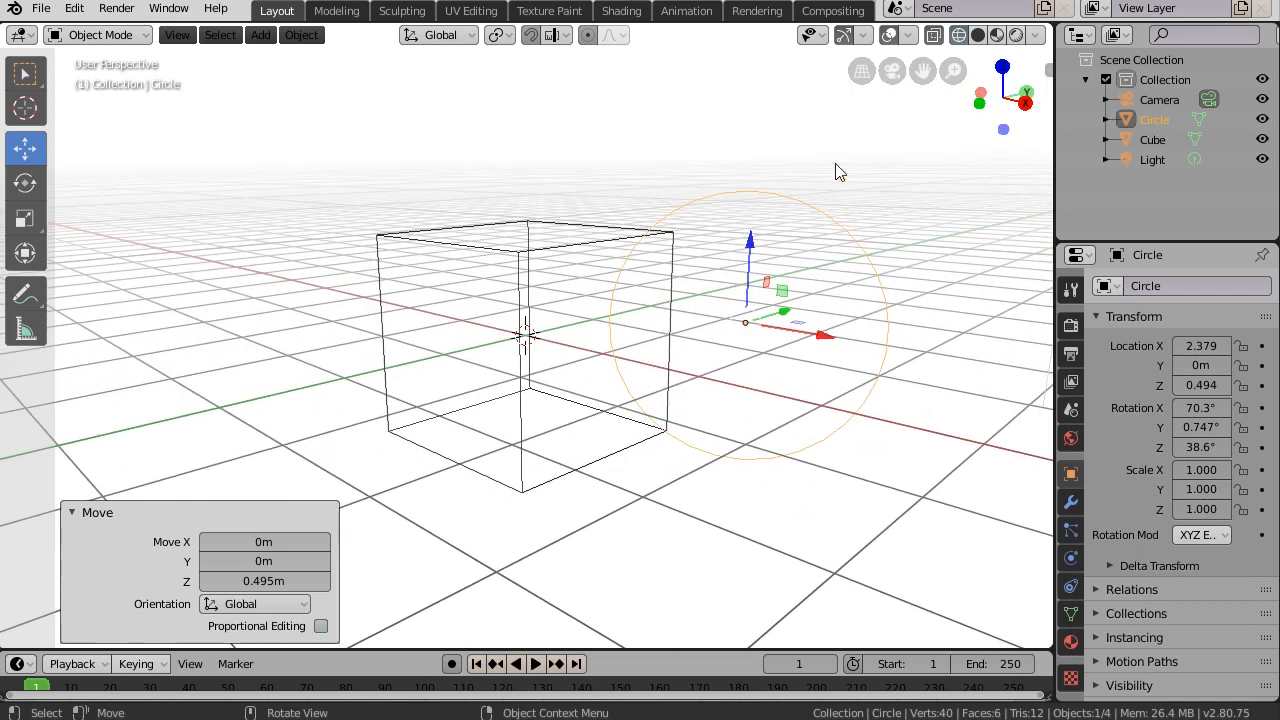
pyautogui.click(978, 36)
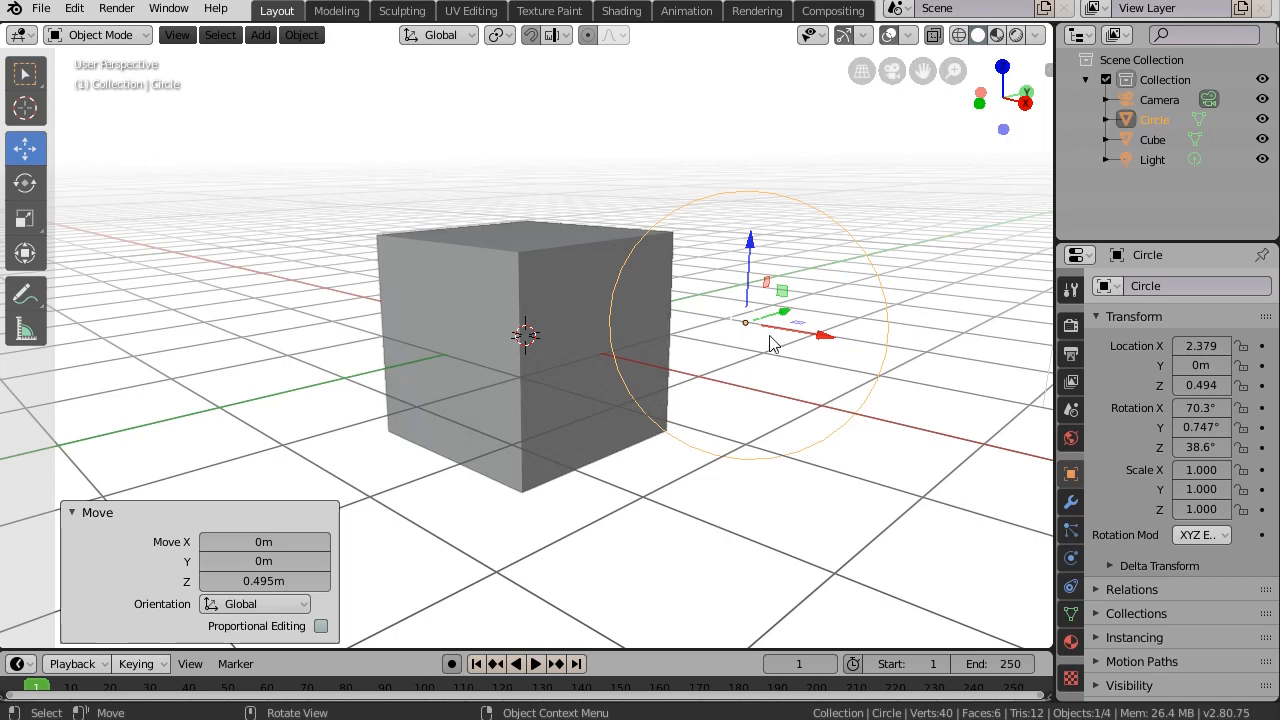
pyautogui.moveTo(776, 320); pyautogui.dragTo(572, 328)
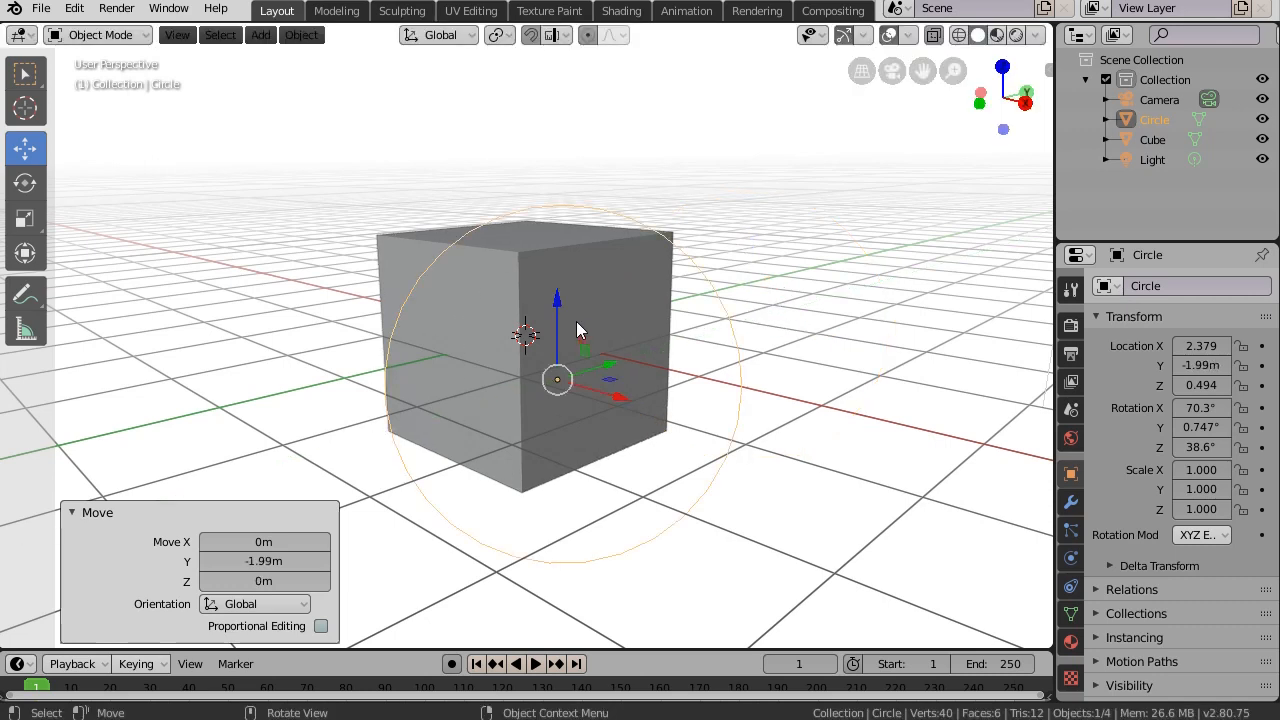
# Scale the circle down to about 0.457 and shift it by about -0.305 m in X, -0.165 m in Y and 0.45 m in Z
pyautogui.press('s')
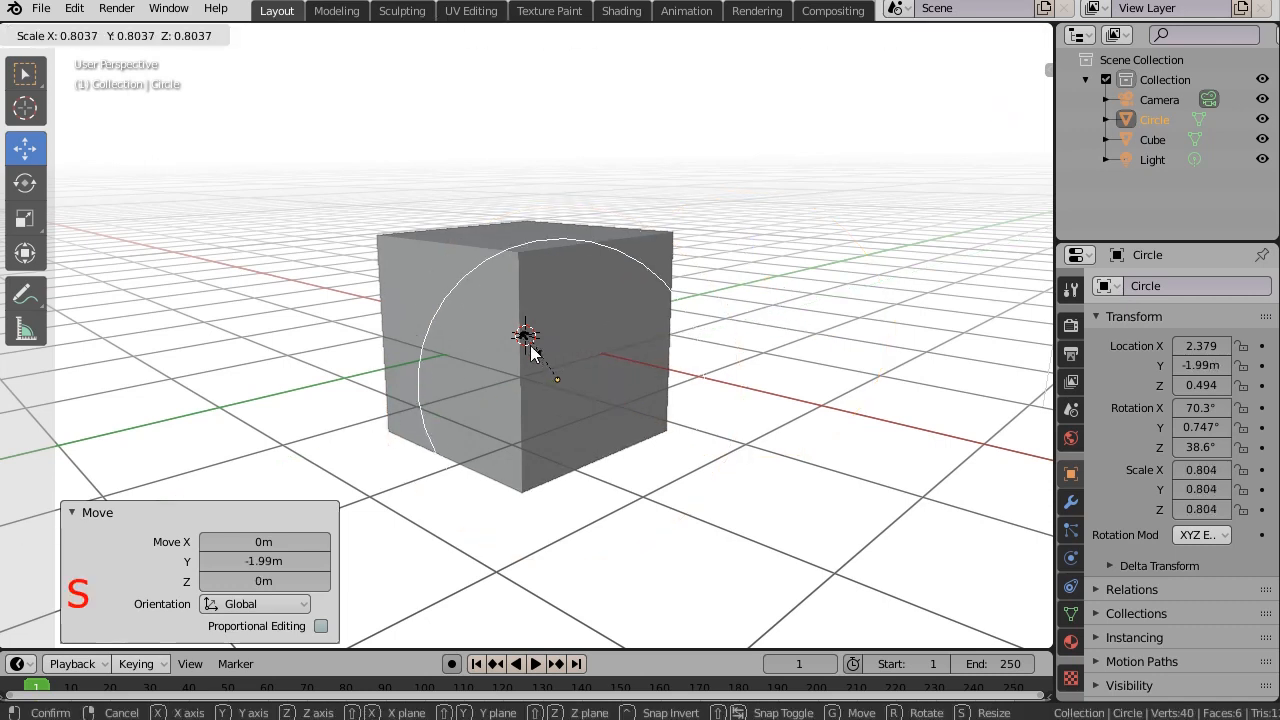
pyautogui.click(558, 355)
pyautogui.moveTo(558, 362); pyautogui.dragTo(500, 285)
pyautogui.moveTo(518, 368); pyautogui.dragTo(558, 384, button='middle')
# Position the circle over the cube's near upper corner, at about X 1.589, Y -2.376, Z 1.326
pyautogui.press('g')
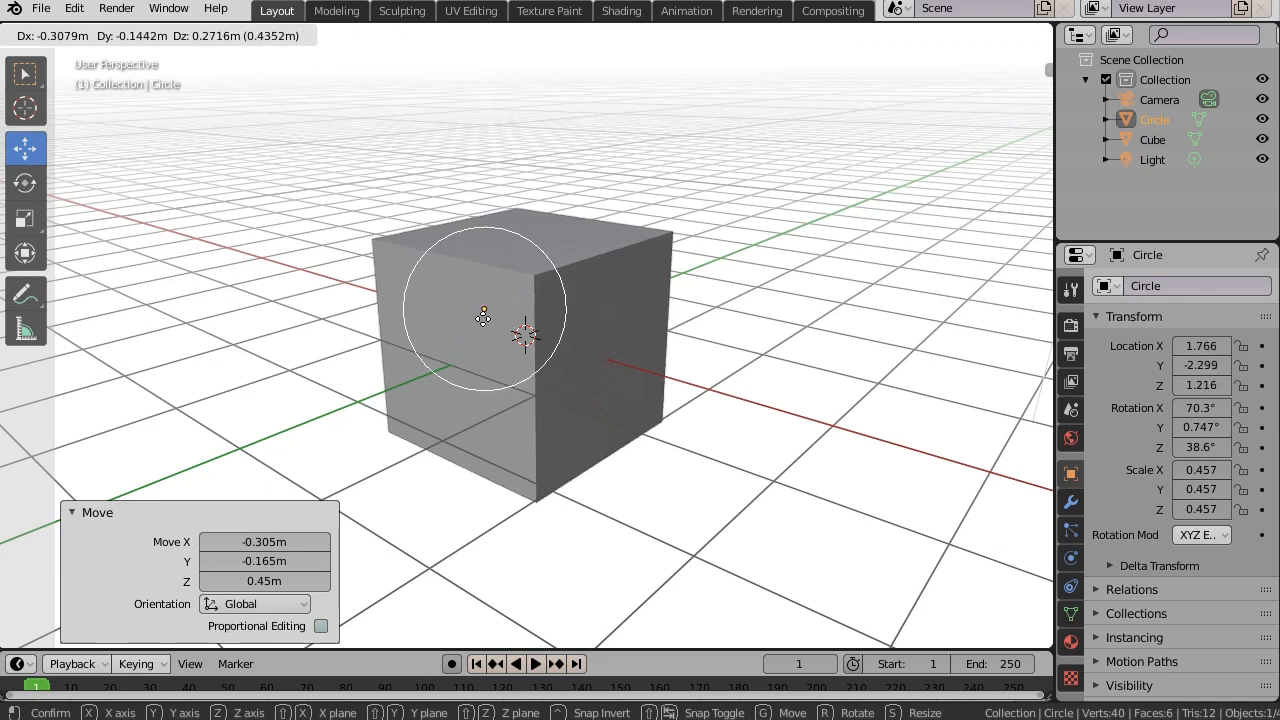
pyautogui.click(485, 317)
pyautogui.moveTo(524, 445); pyautogui.dragTo(543, 466, button='middle')
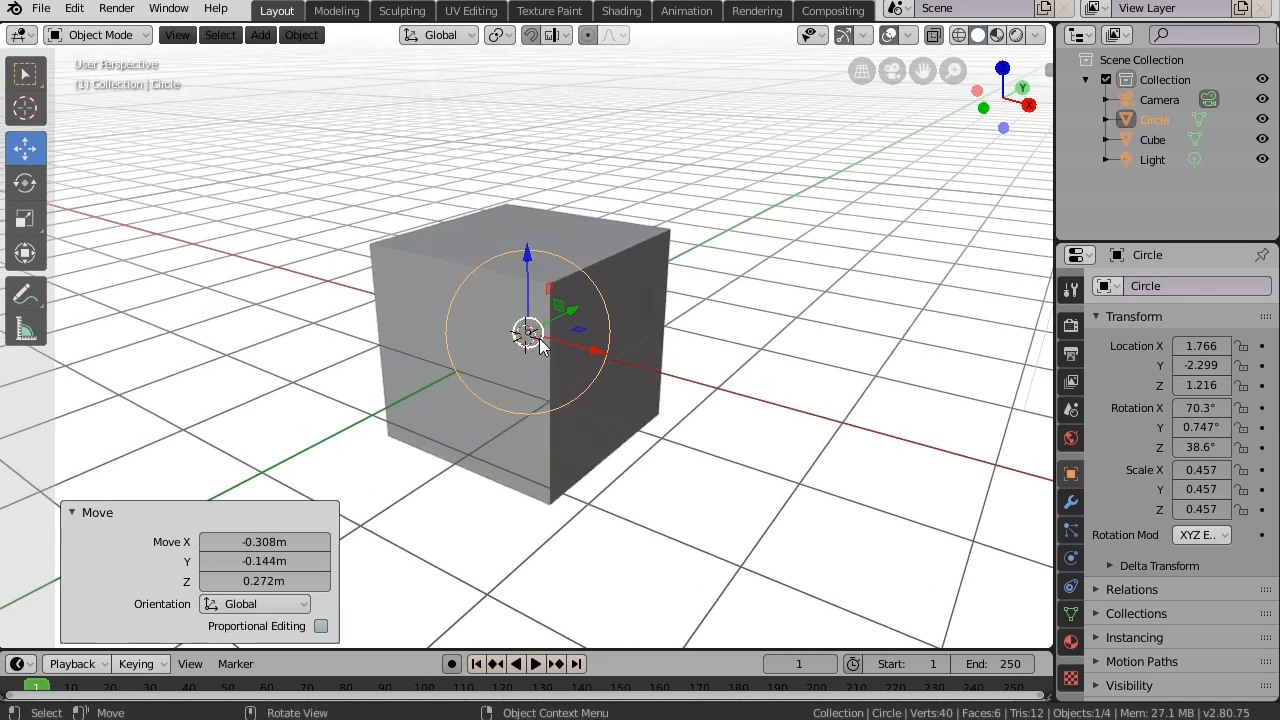
pyautogui.press('g')
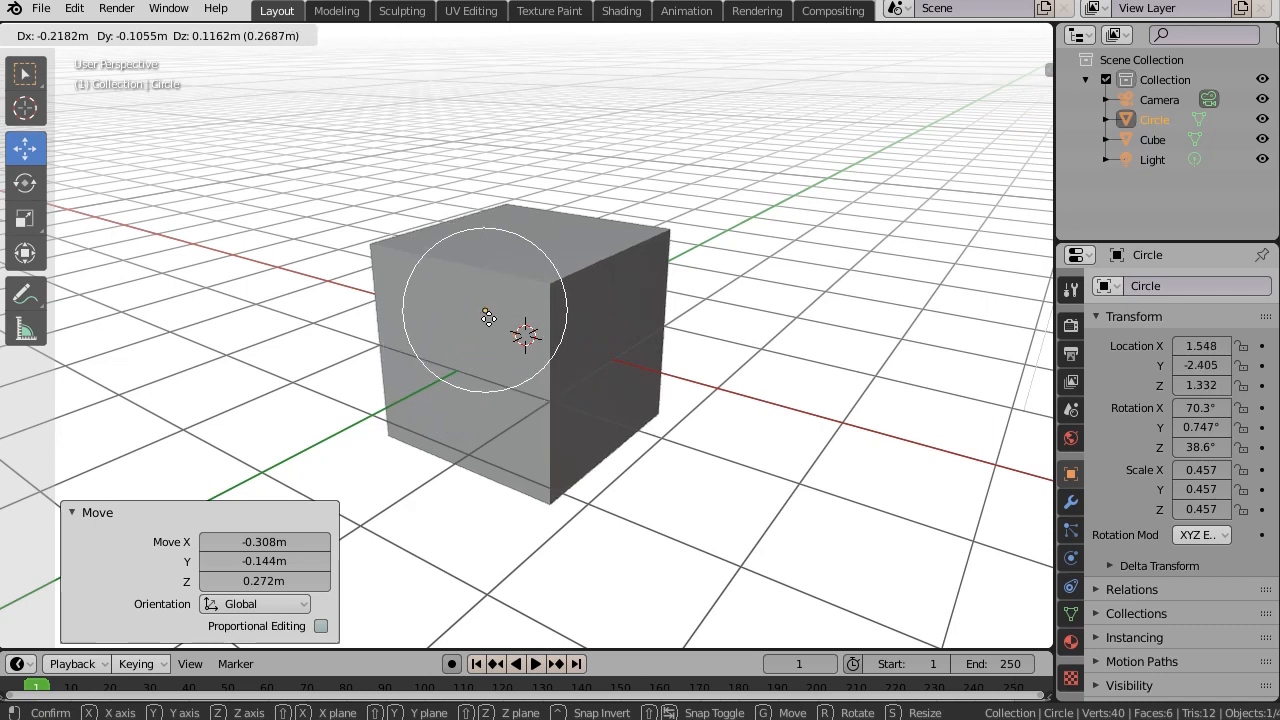
pyautogui.click(494, 312)
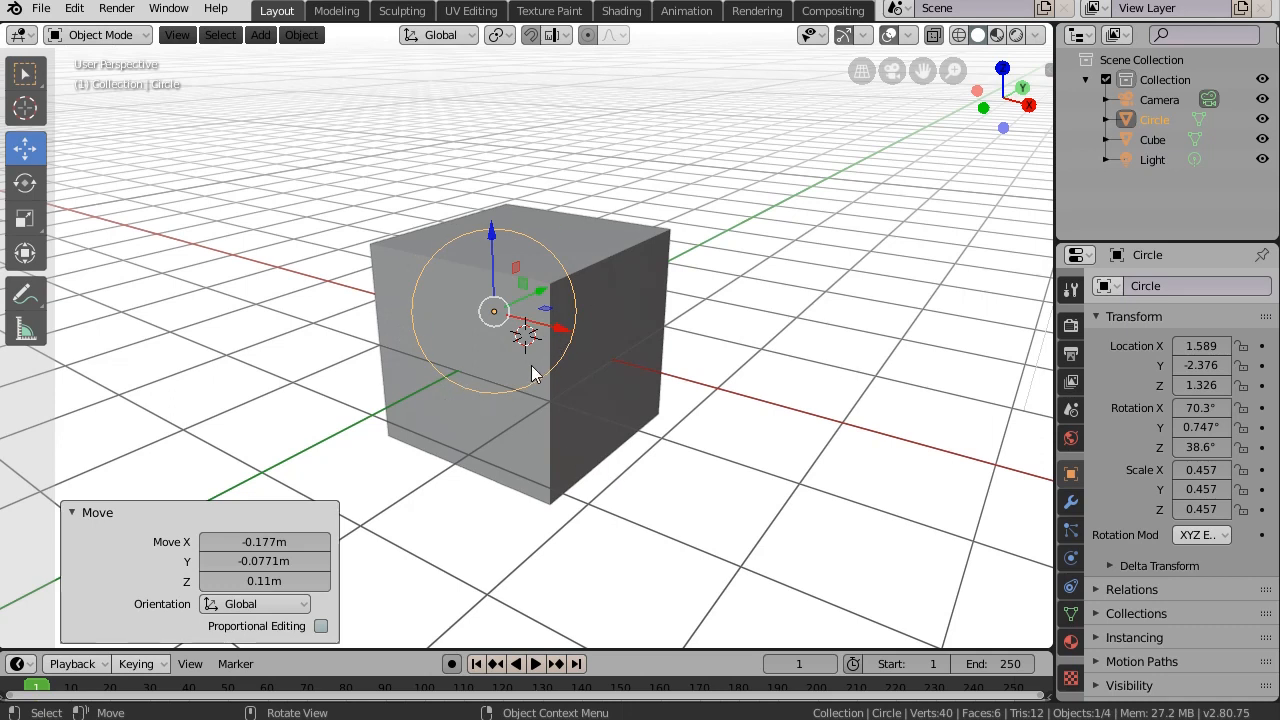
# Add the cube to the selection, switch to Edit Mode and cut the circle's outline into the cube with Knife Project
pyautogui.keyDown('shift'); pyautogui.click(551, 453); pyautogui.keyUp('shift')
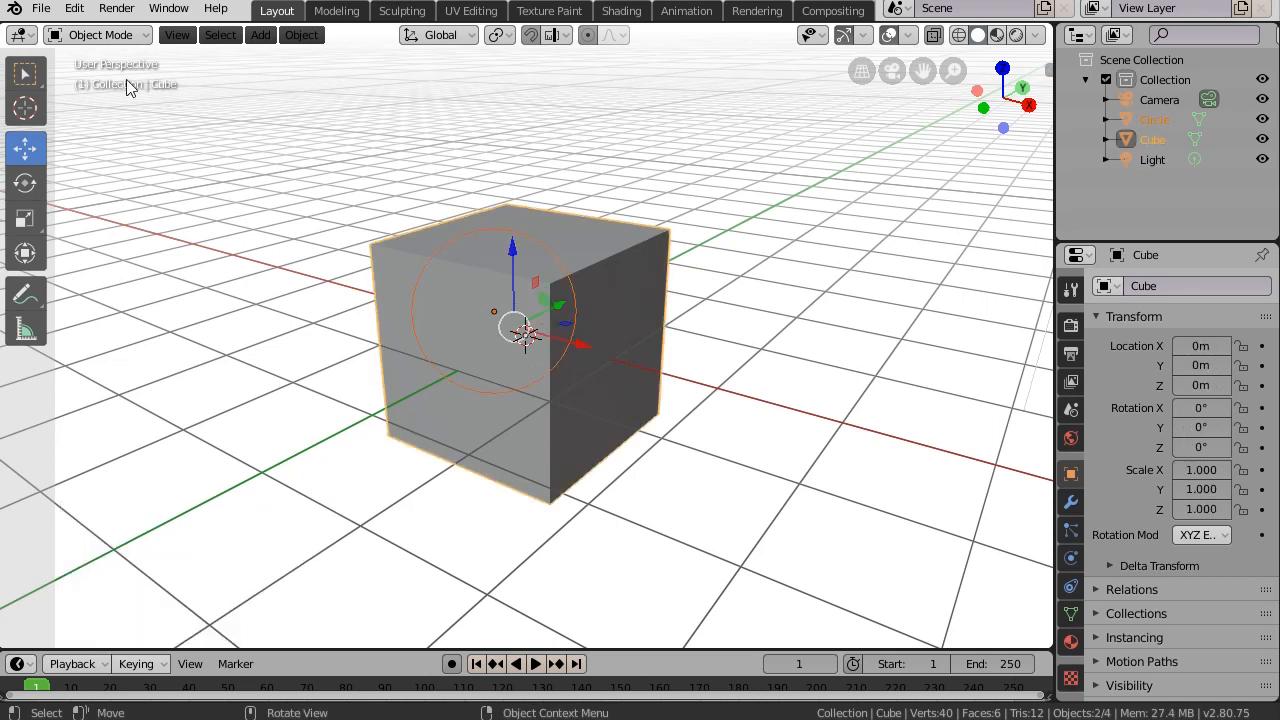
pyautogui.click(135, 36)
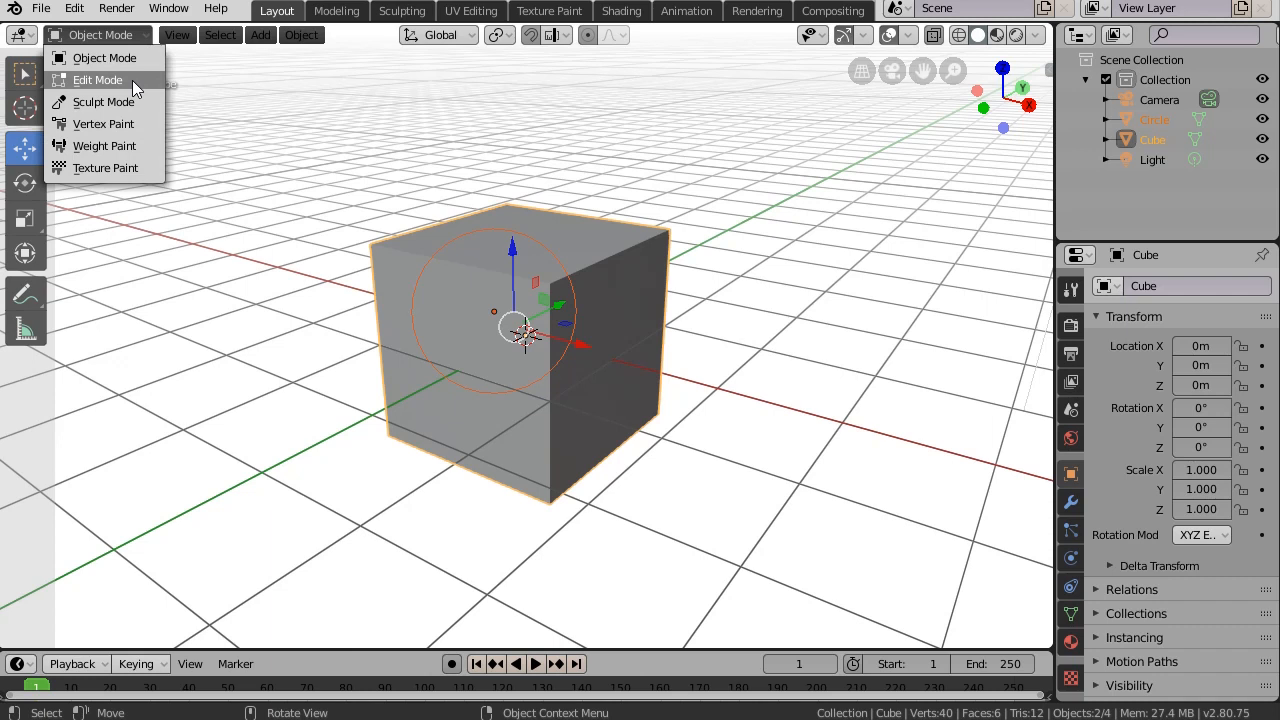
pyautogui.click(132, 80)
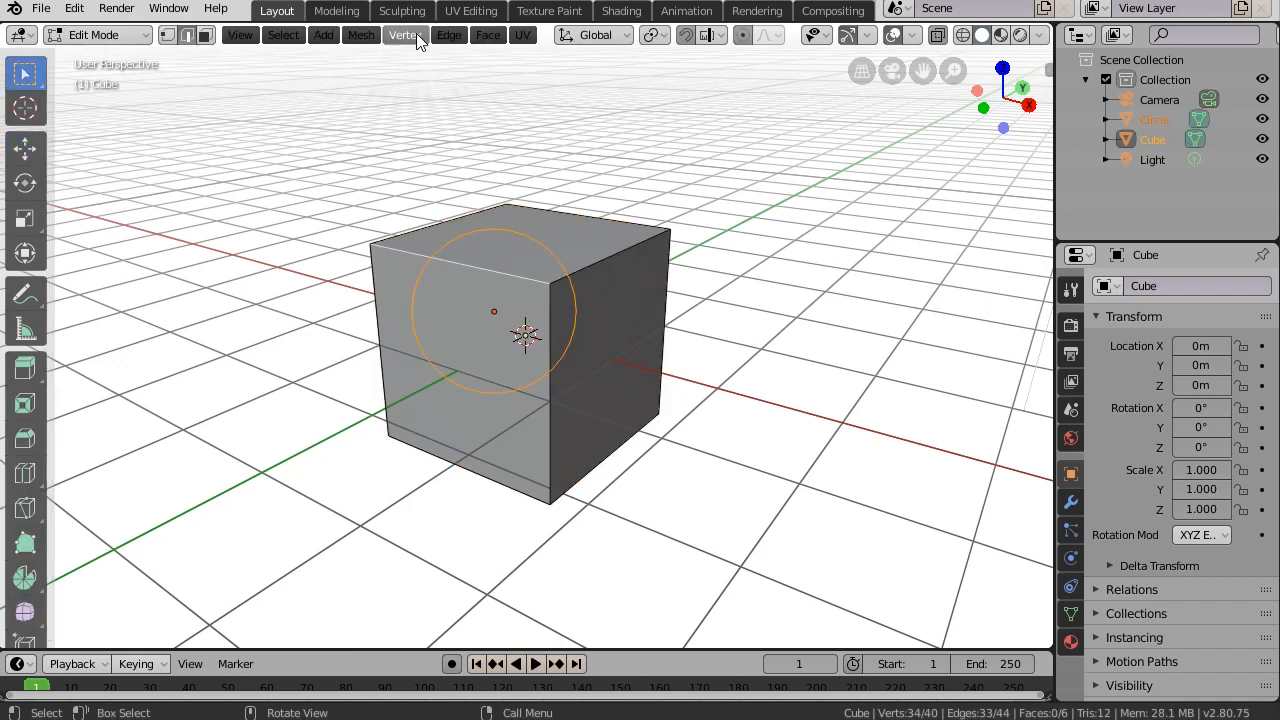
pyautogui.click(362, 35)
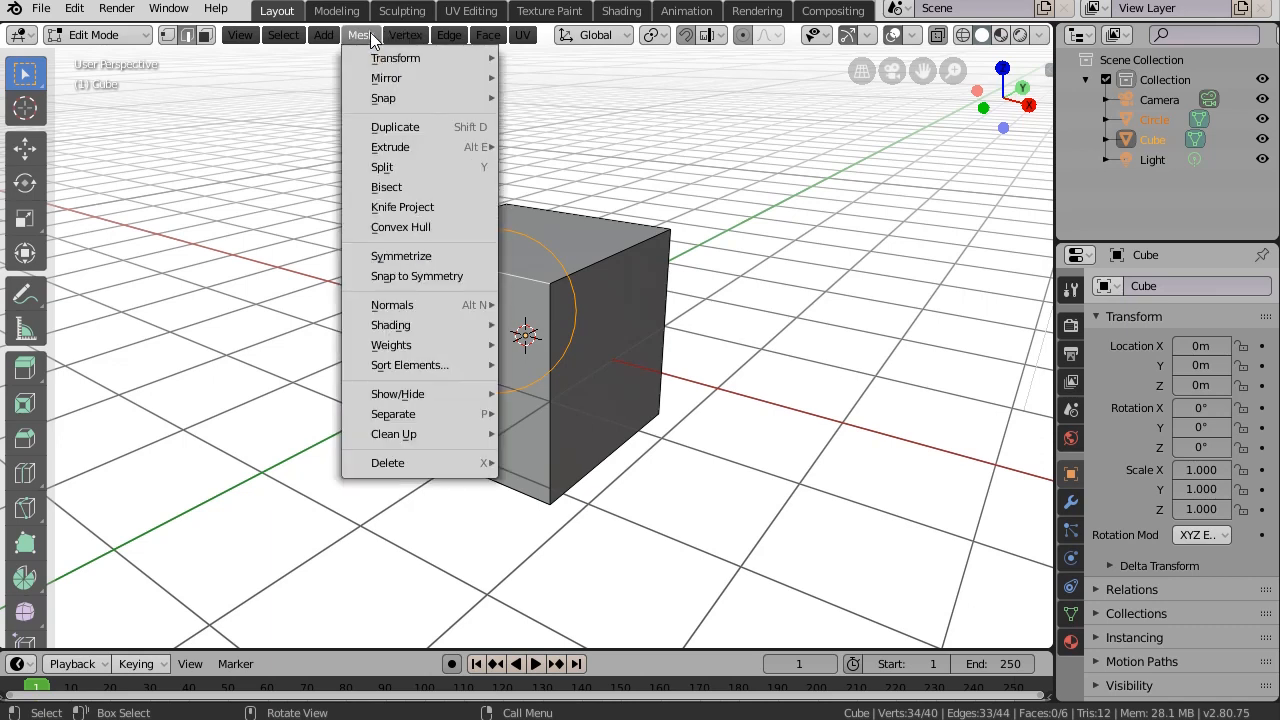
pyautogui.click(433, 208)
pyautogui.moveTo(626, 346); pyautogui.dragTo(620, 418, button='middle')
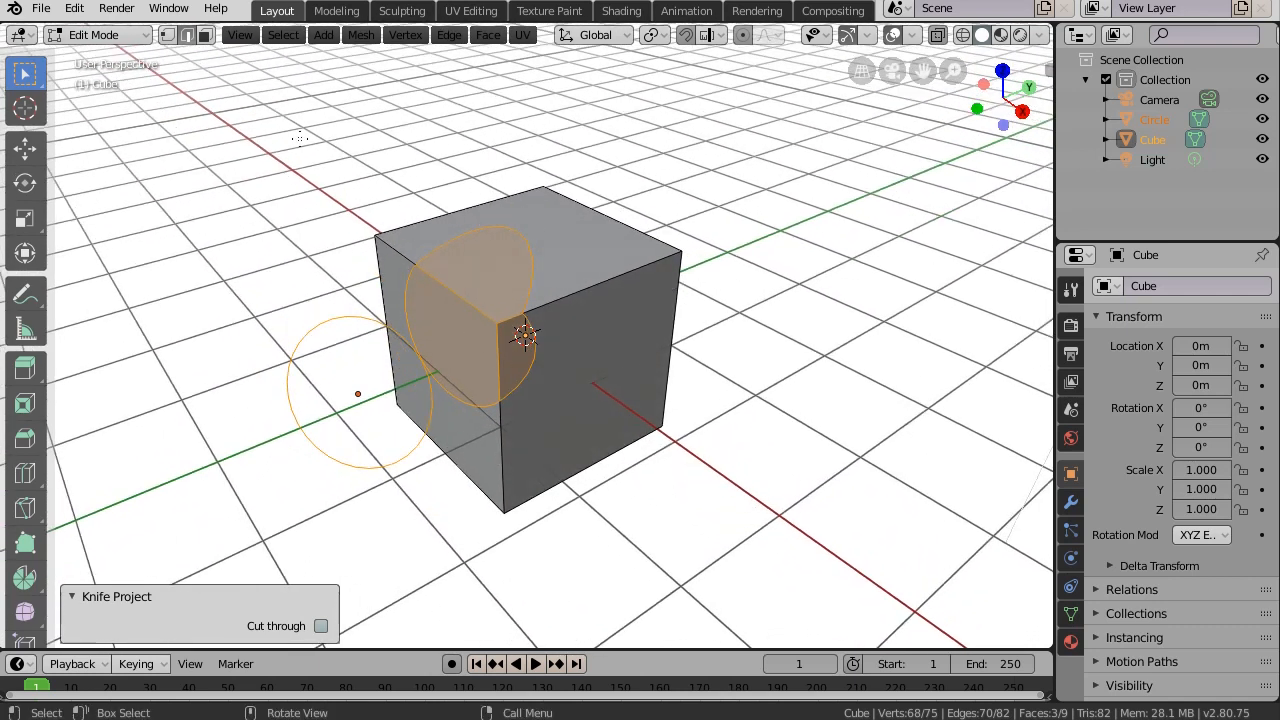
# Examine the projected cut by selecting its faces on the top, front and side one at a time in face selection mode
pyautogui.click(205, 36)
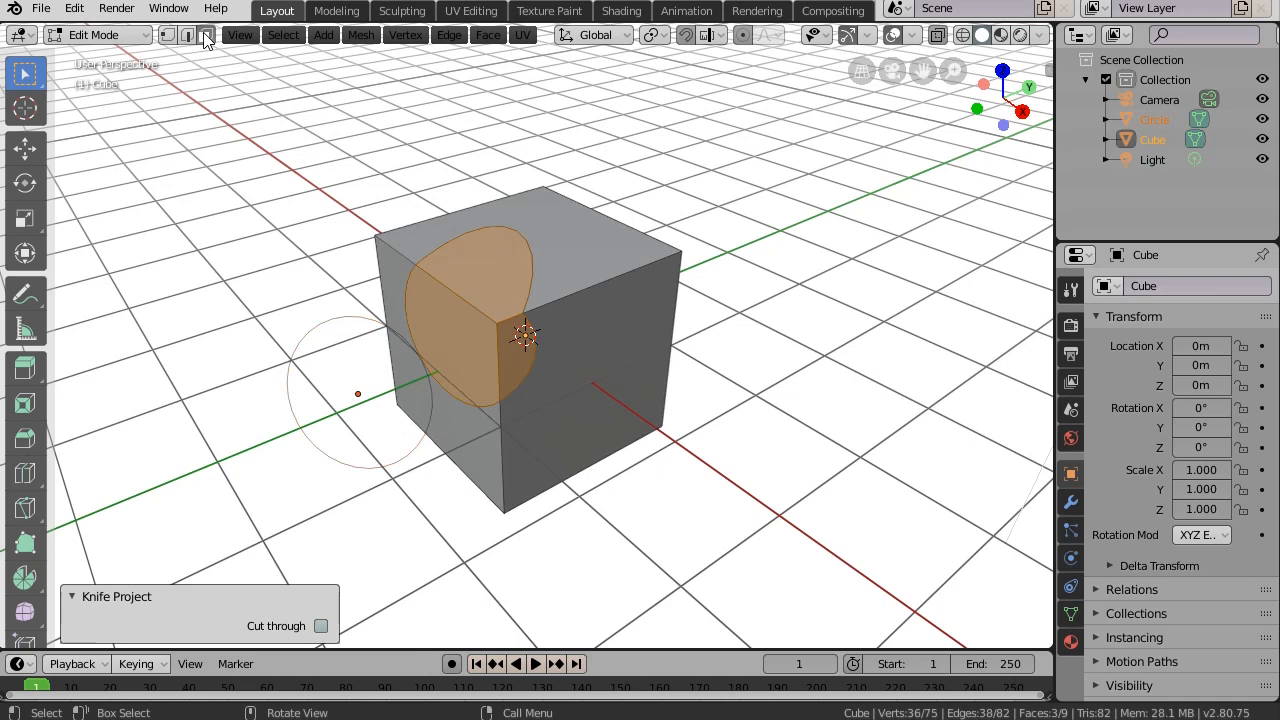
pyautogui.click(480, 268)
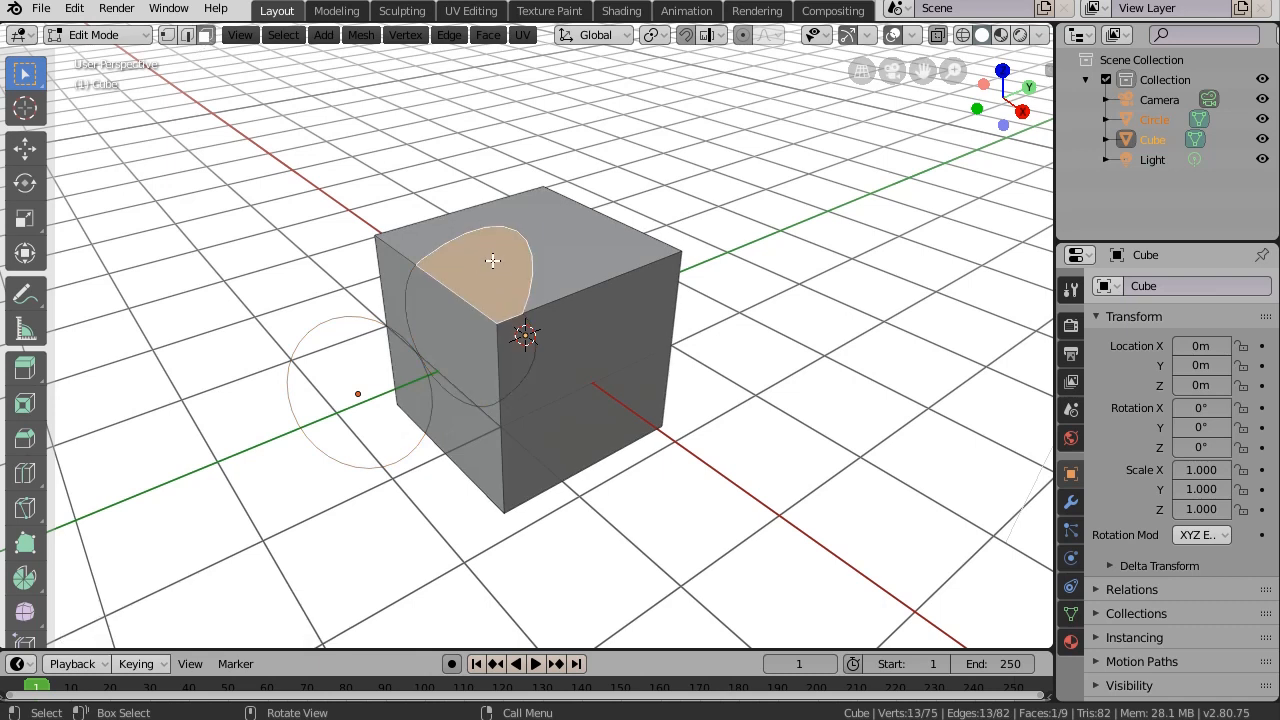
pyautogui.click(465, 313)
pyautogui.click(525, 341)
pyautogui.click(167, 35)
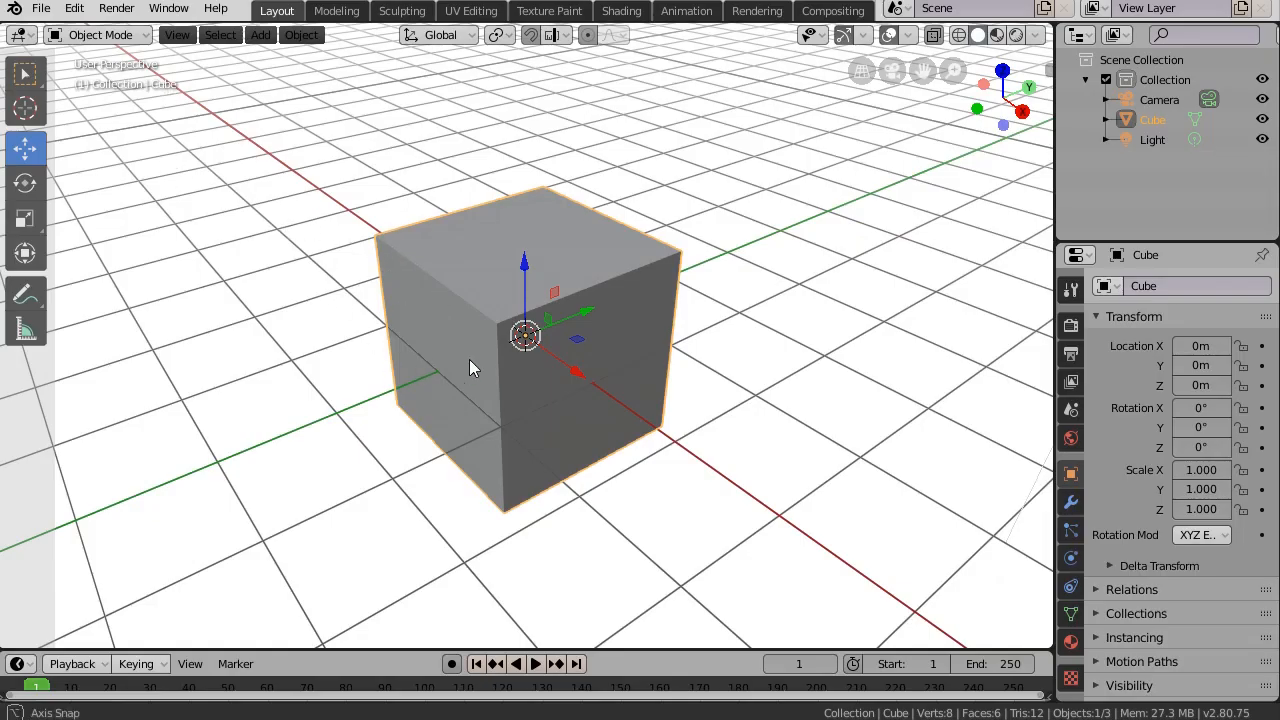
# Put the plain cube into Edit Mode and switch to vertex selection
pyautogui.moveTo(463, 366); pyautogui.dragTo(381, 312, button='middle')
pyautogui.click(100, 34)
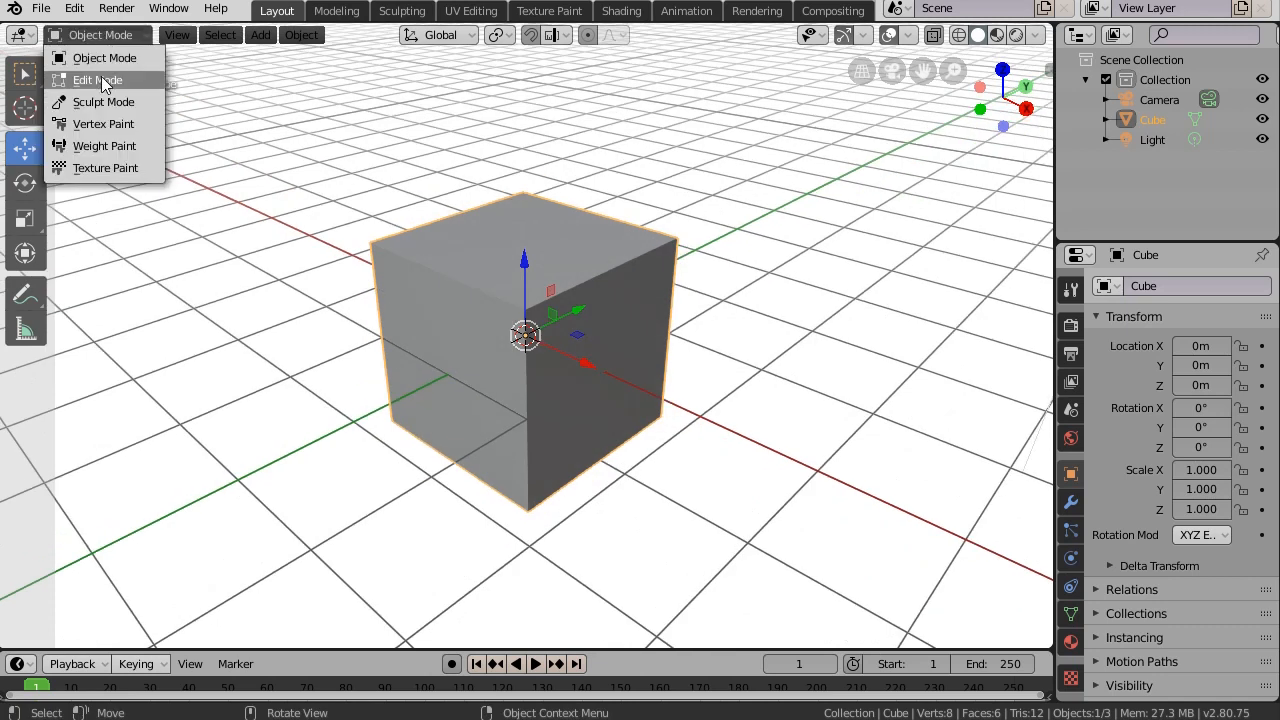
pyautogui.click(90, 77)
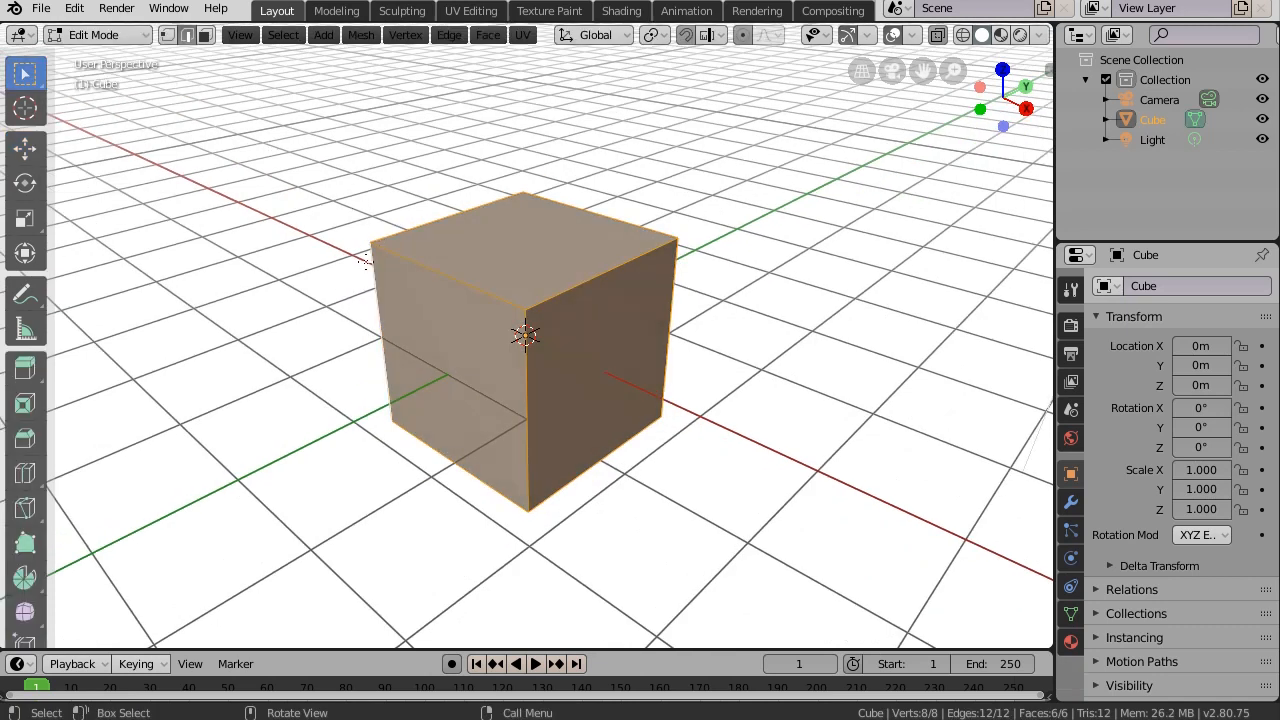
pyautogui.click(168, 36)
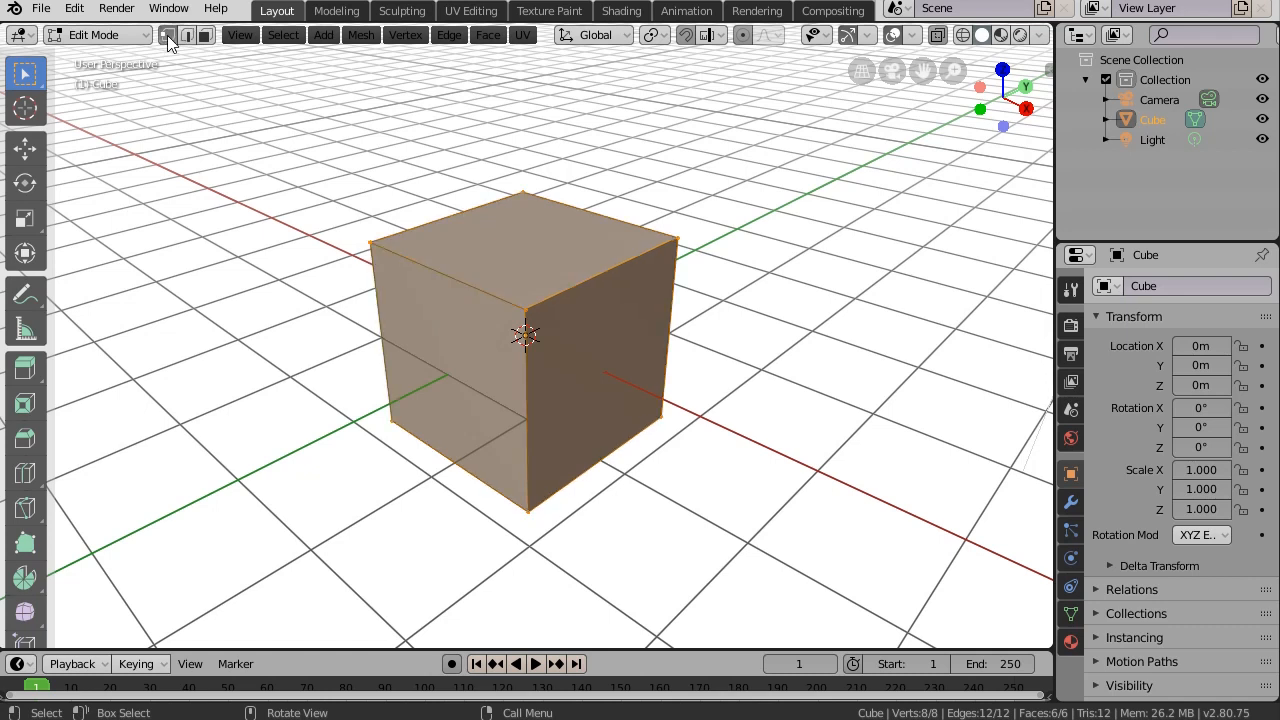
# Try ripping the front face's upper outer corner vertex upward with the top face, and undo the rip
pyautogui.click(371, 242)
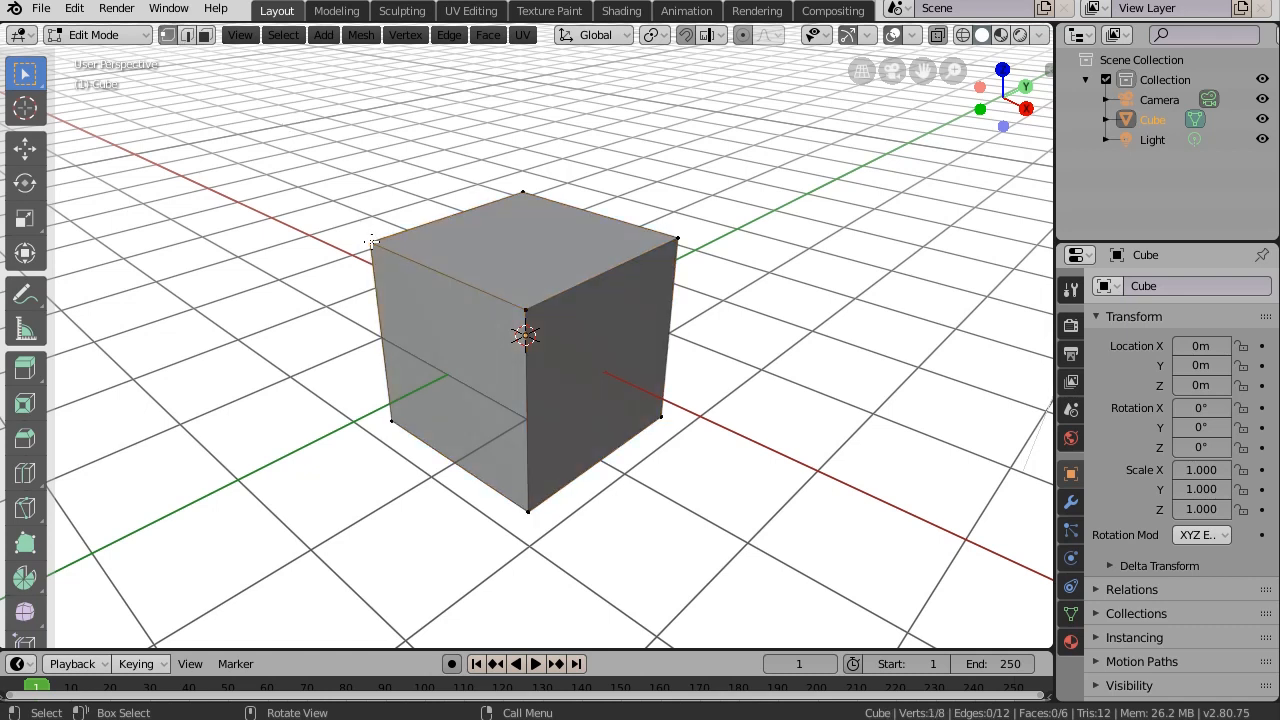
pyautogui.press('v')
pyautogui.press('v')
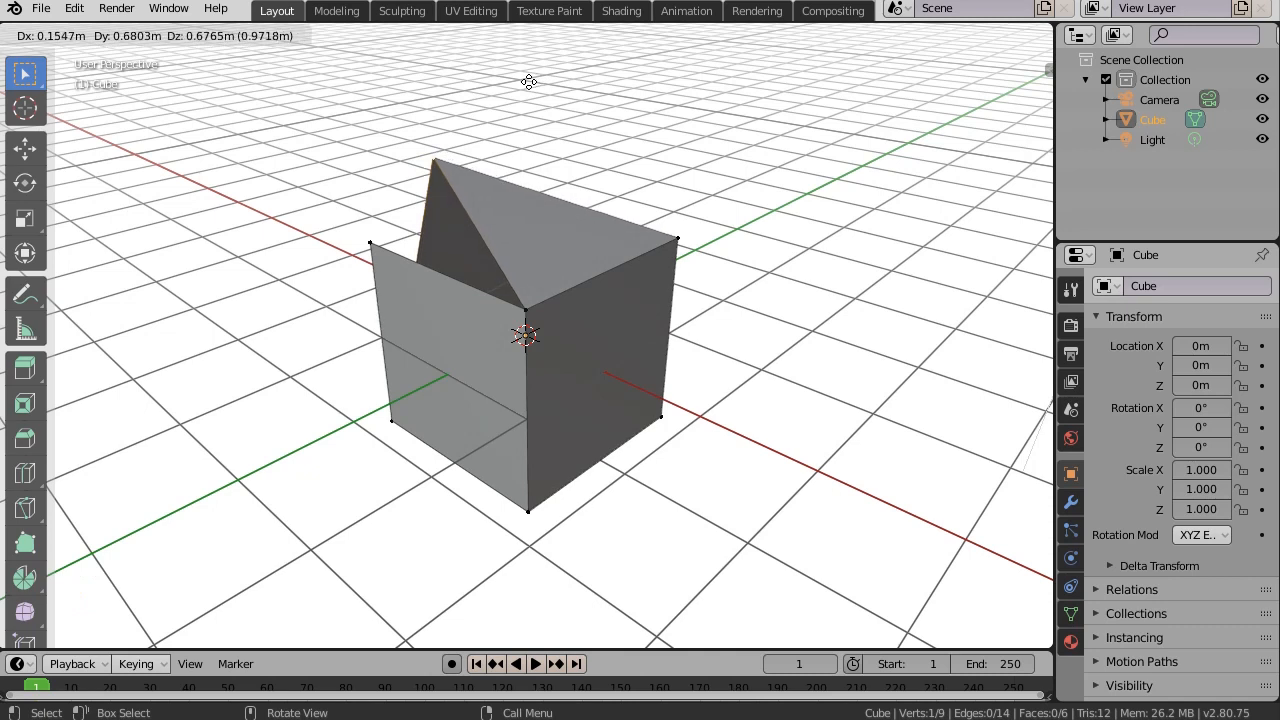
pyautogui.press('Escape')
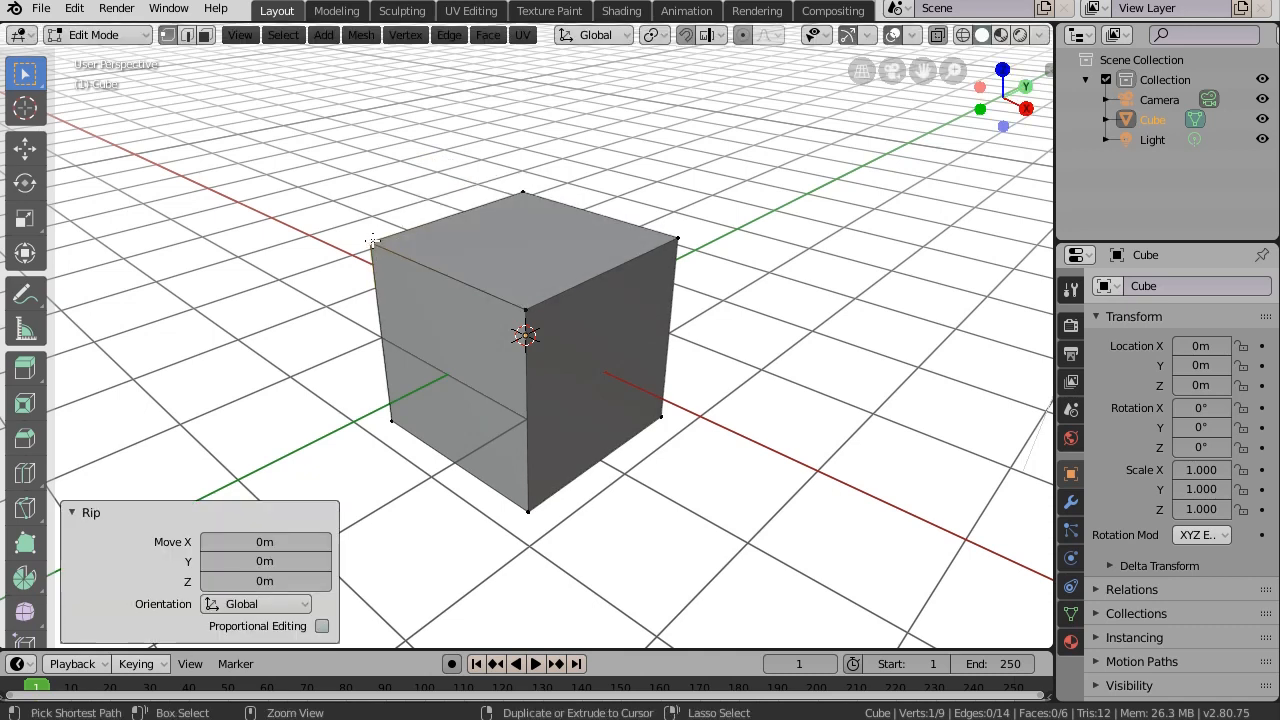
pyautogui.hotkey('ctrl', 'z')
pyautogui.hotkey('ctrl', 'z')
# Rip the same corner vertex outward with the front face, and cancel the move
pyautogui.click(371, 241)
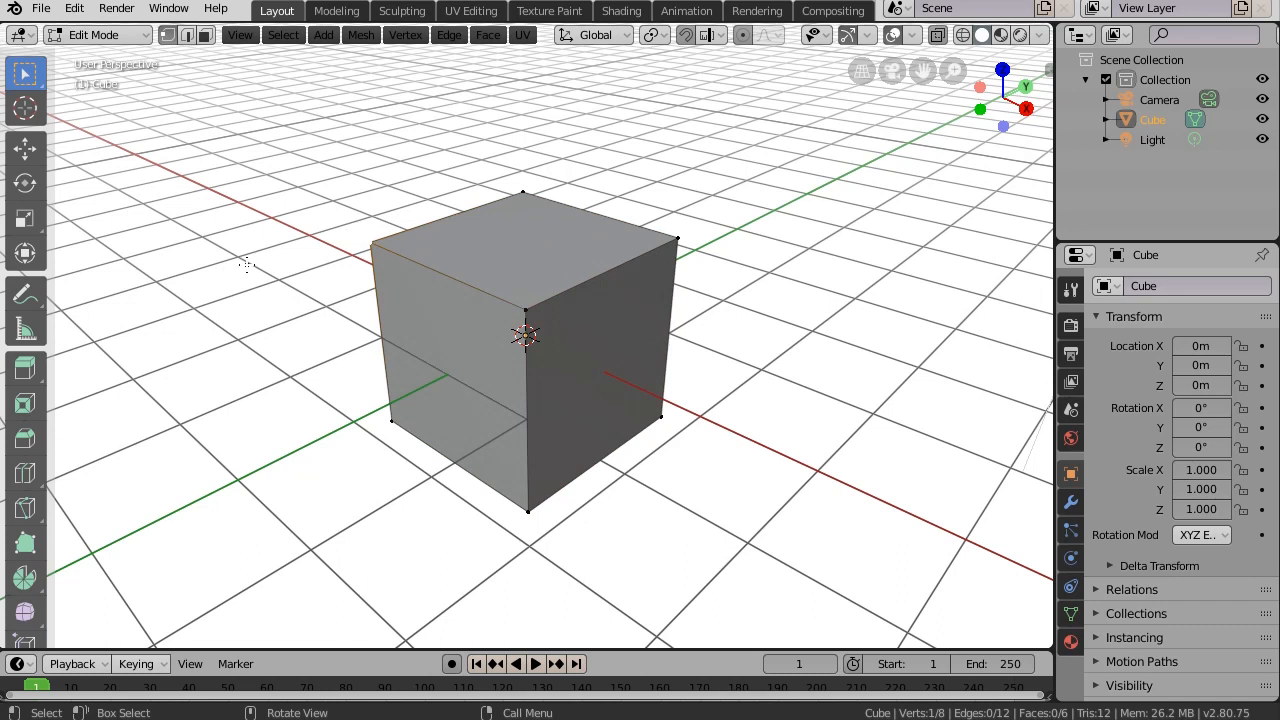
pyautogui.press('v')
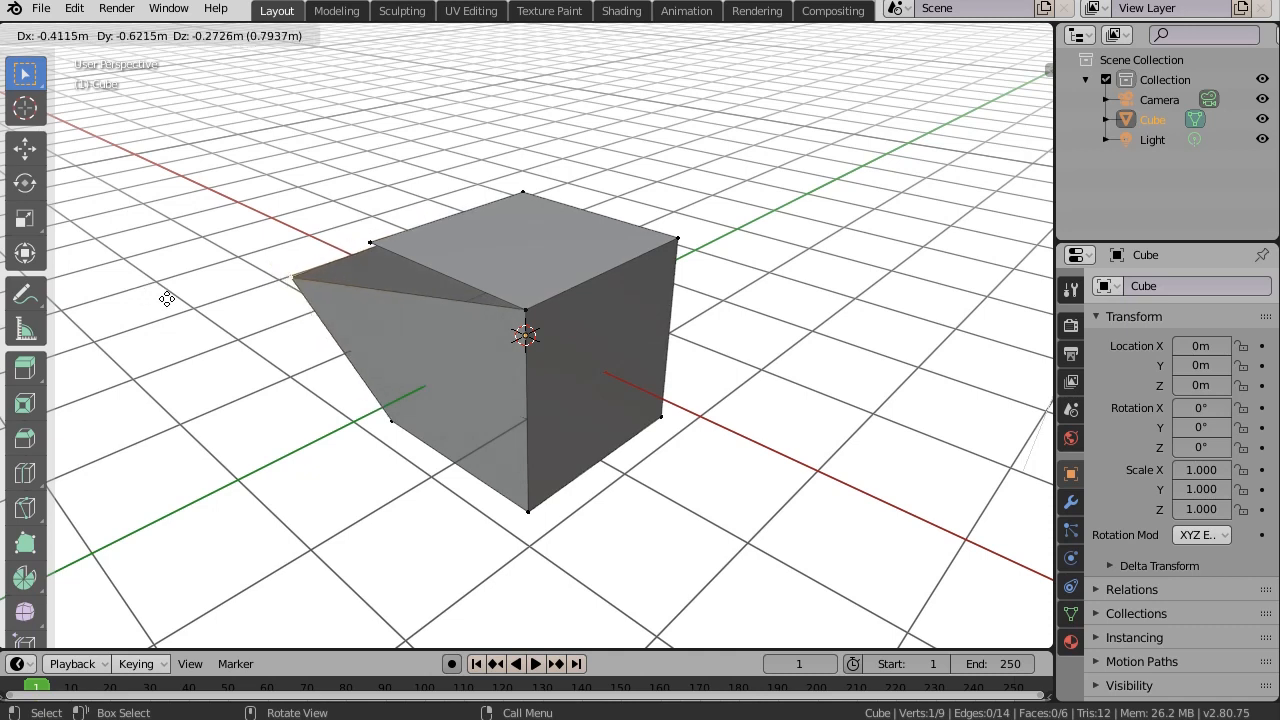
pyautogui.press('Escape')
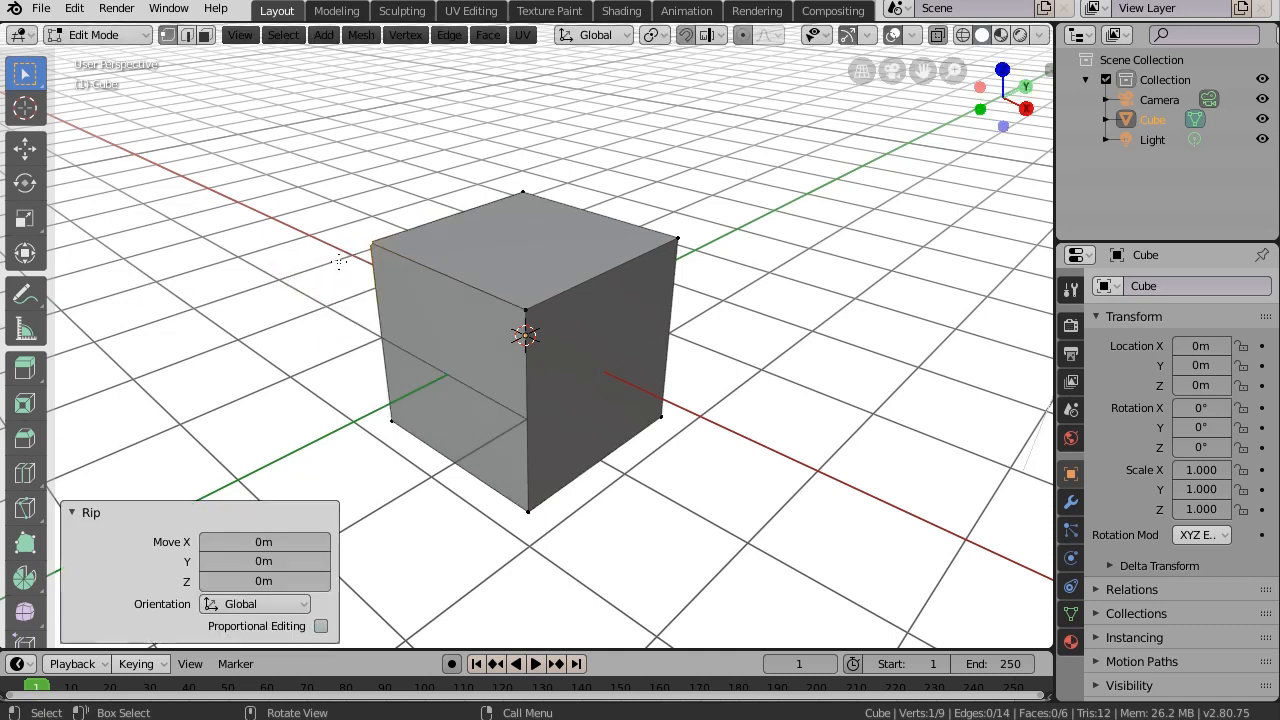
# Select both vertices of the edge between the top and side faces, rip them upward, and cancel the move
pyautogui.click(524, 312)
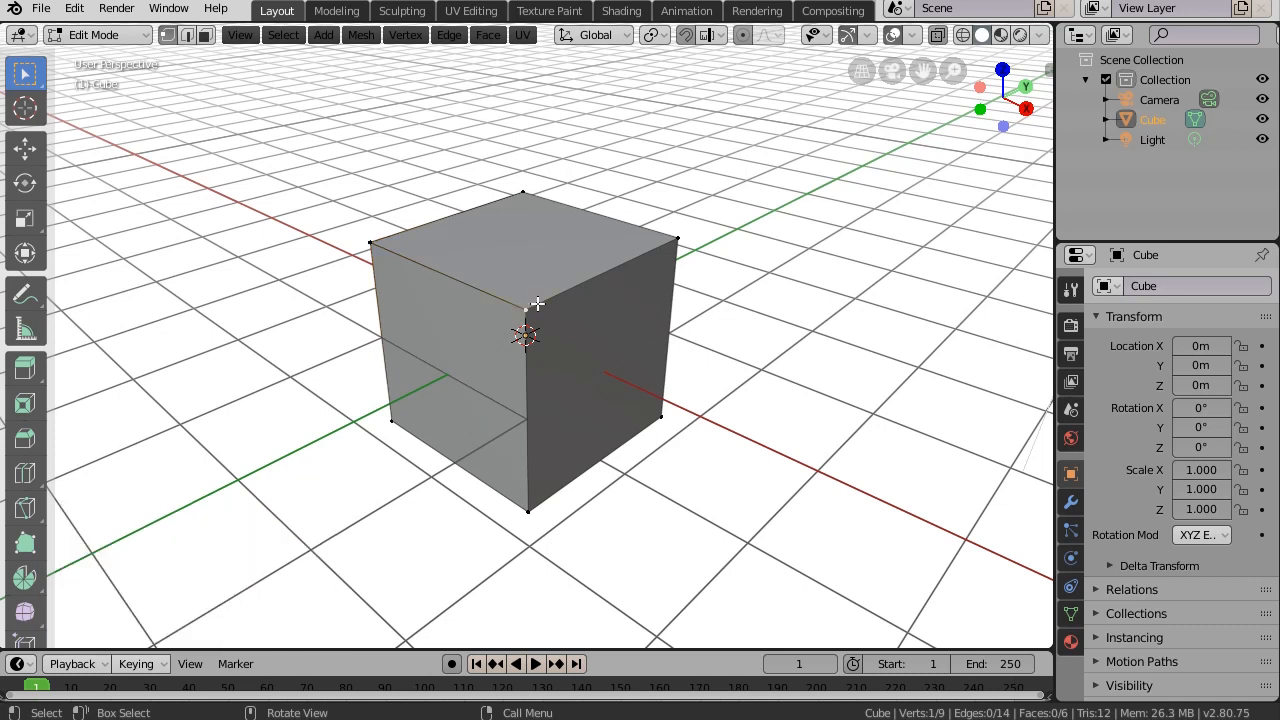
pyautogui.keyDown('shift'); pyautogui.click(676, 240); pyautogui.keyUp('shift')
pyautogui.press('v')
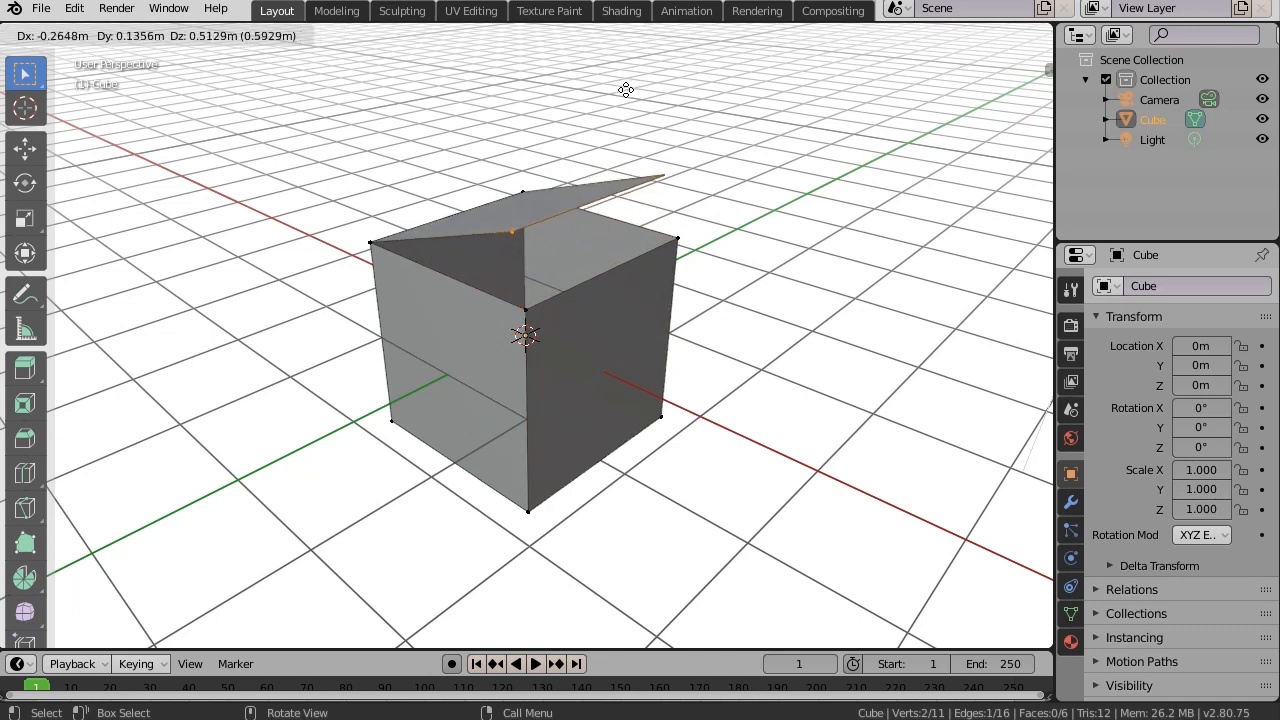
pyautogui.press('Escape')
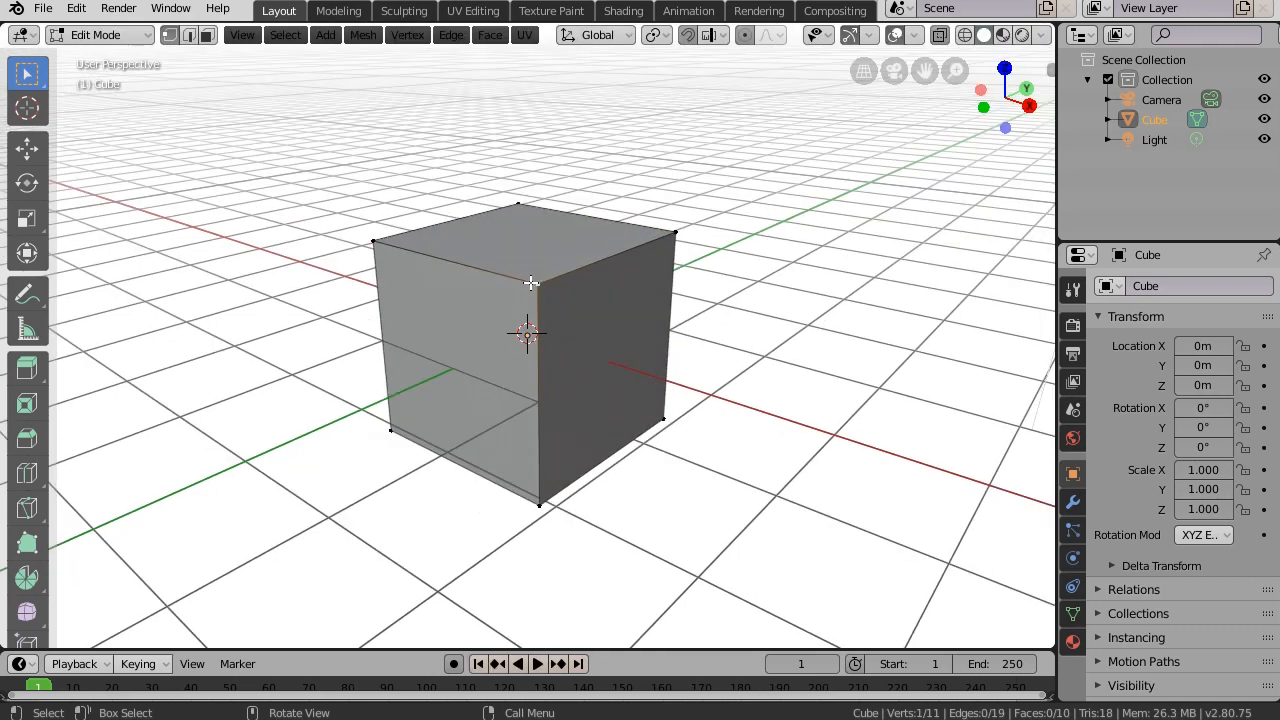
# Select the edge between the top and side faces and Rip Fill it, moving it about -0.466 m in X, 0.0178 m in Y and 0.781 m in Z
pyautogui.keyDown('ctrl'); pyautogui.click(677, 232); pyautogui.keyUp('ctrl')
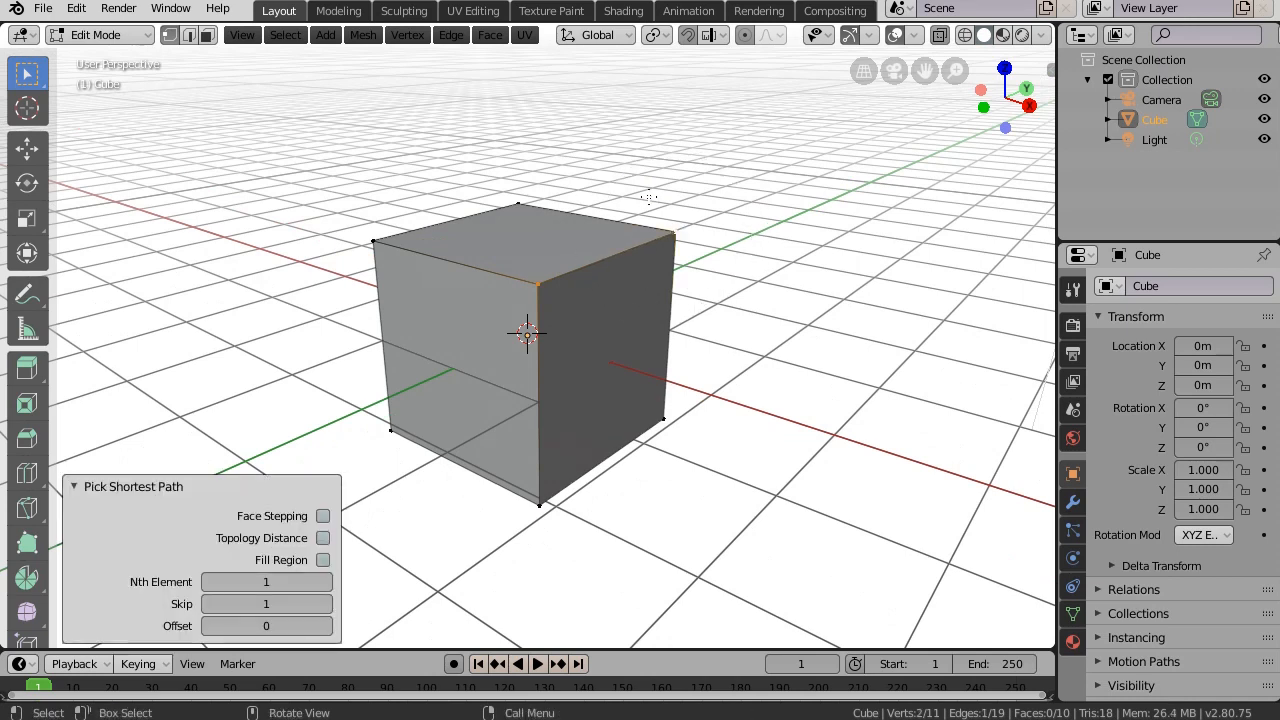
pyautogui.hotkey('alt', 'v')
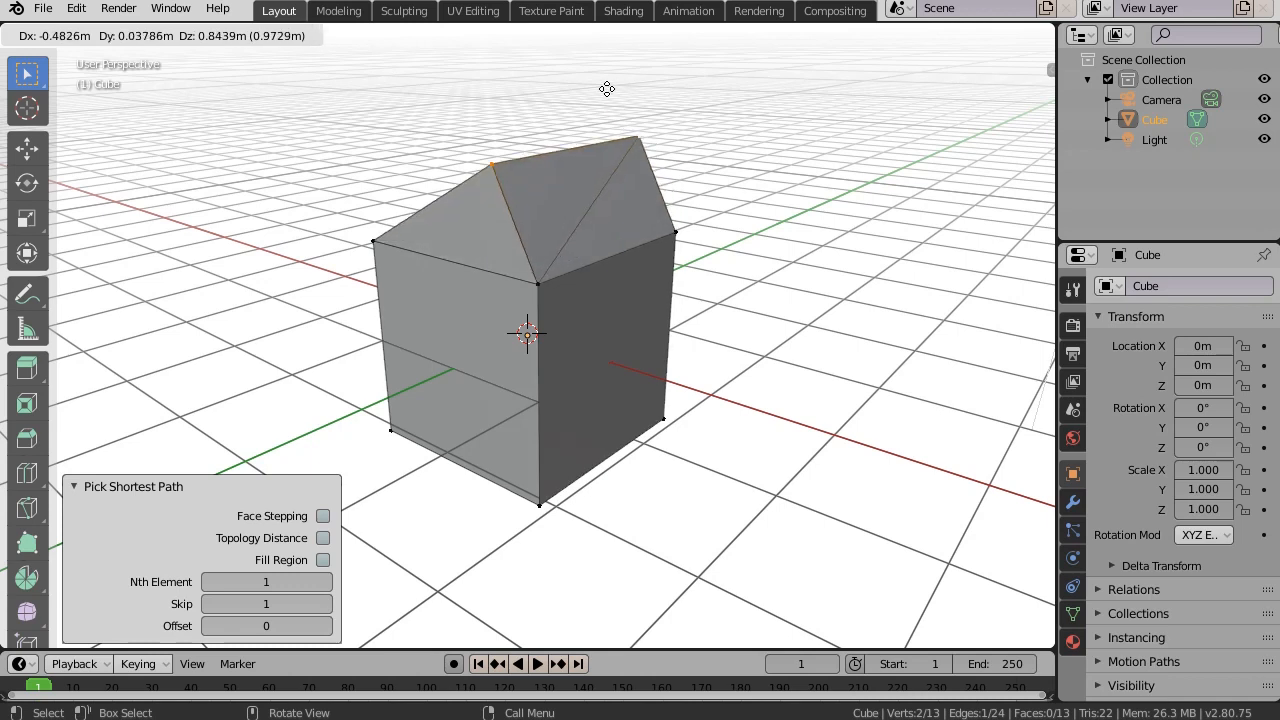
pyautogui.click(607, 97)
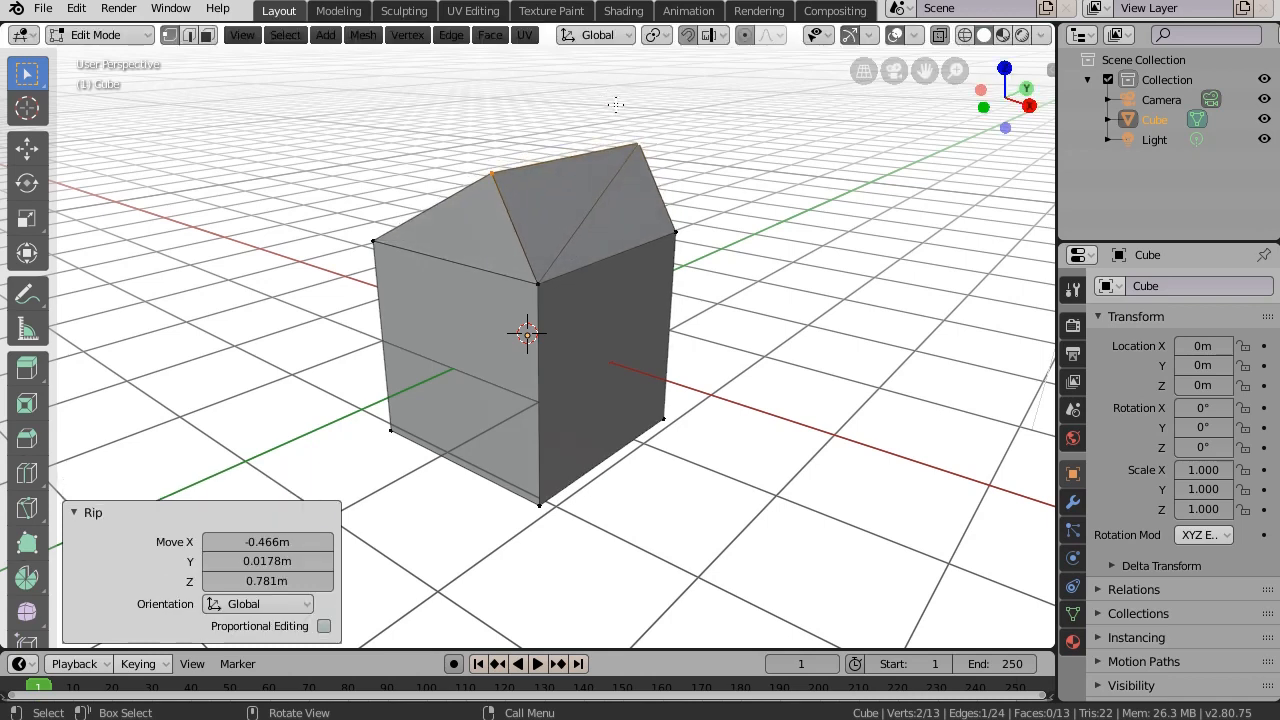